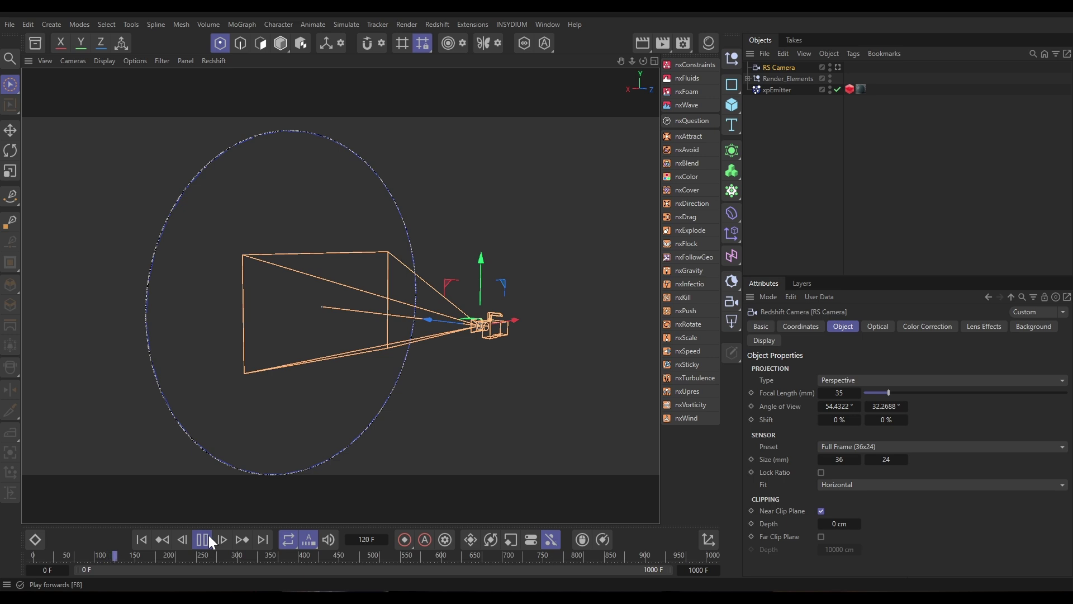
# Review the xpEmitter's object, emission and display settings, briefly checking the RS Camera view and stopping playback.
pyautogui.click(775, 89)
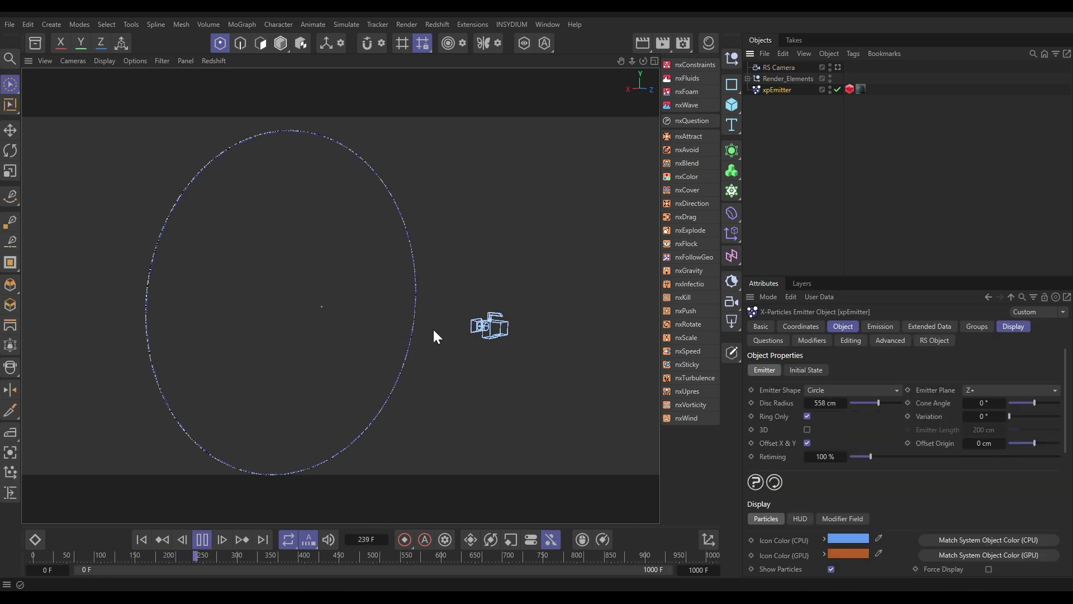
pyautogui.click(838, 67)
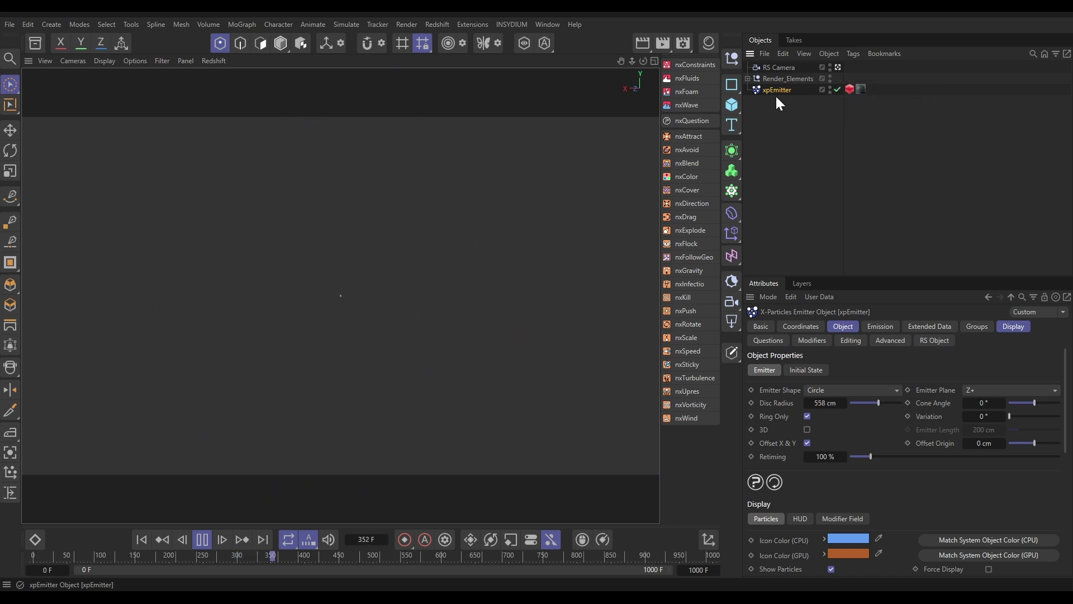
pyautogui.click(838, 67)
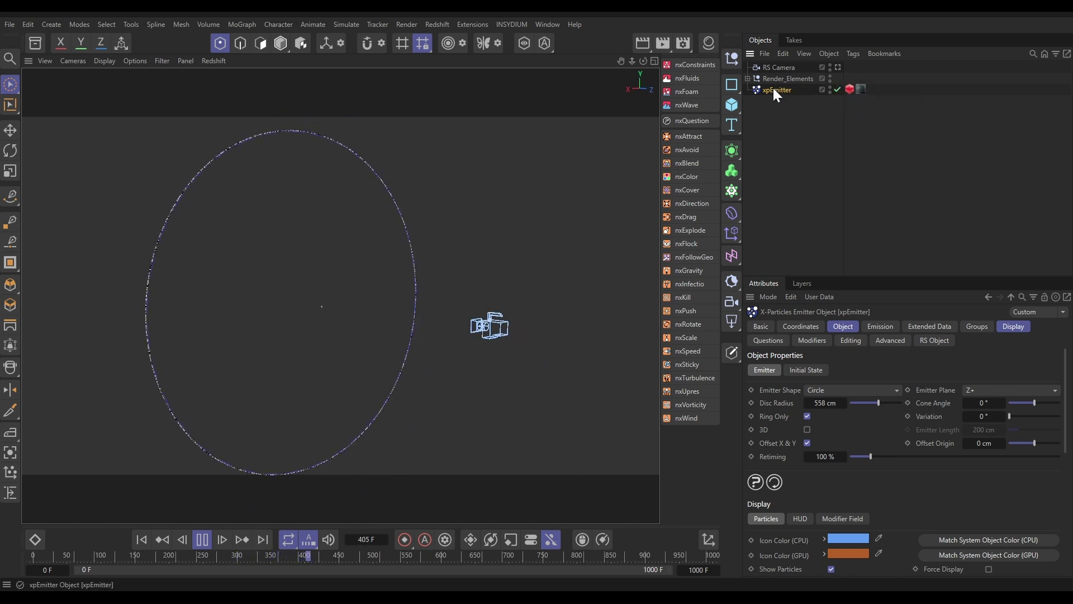
pyautogui.click(840, 325)
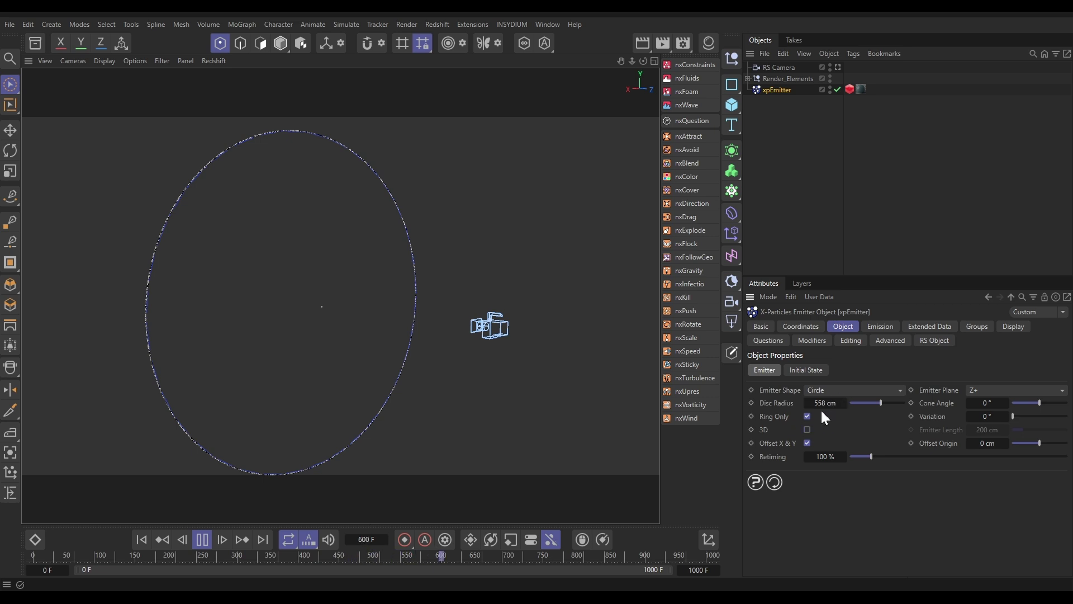
pyautogui.click(879, 326)
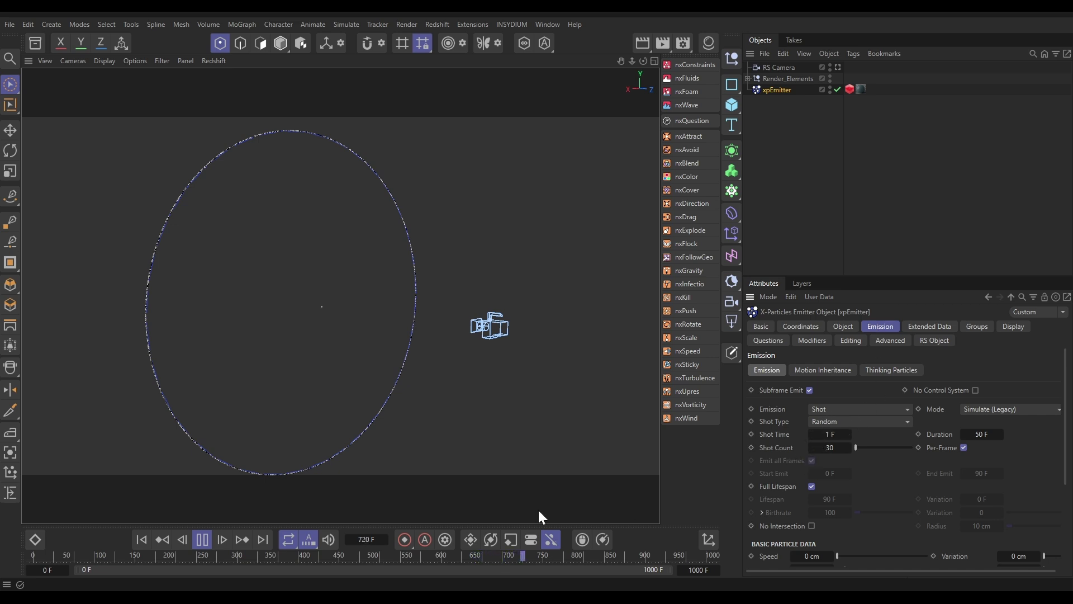
pyautogui.click(209, 542)
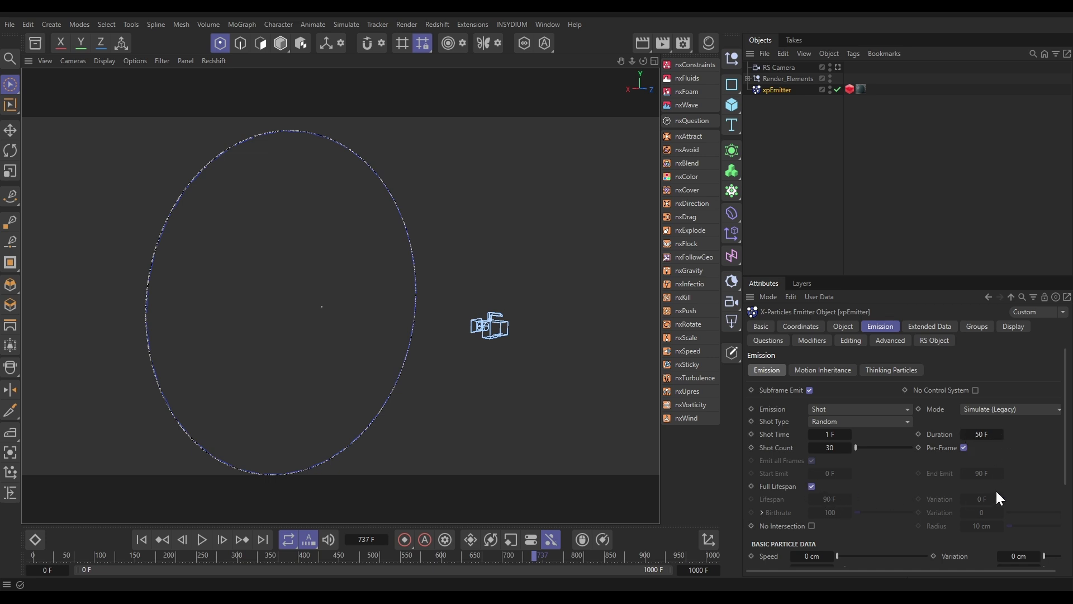
pyautogui.scroll(-3, 1065, 484)
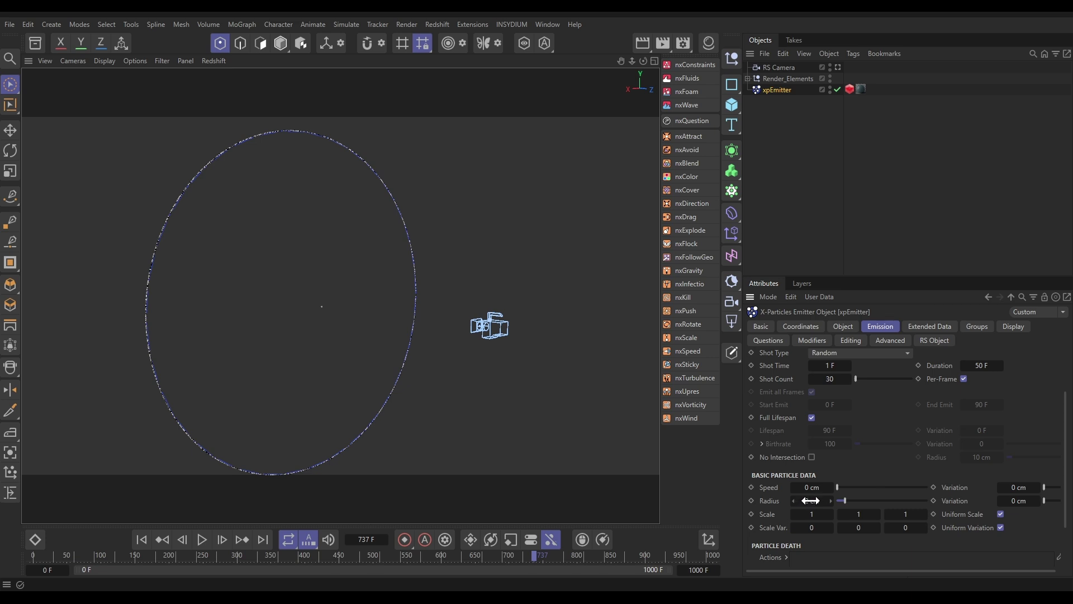
pyautogui.click(1014, 329)
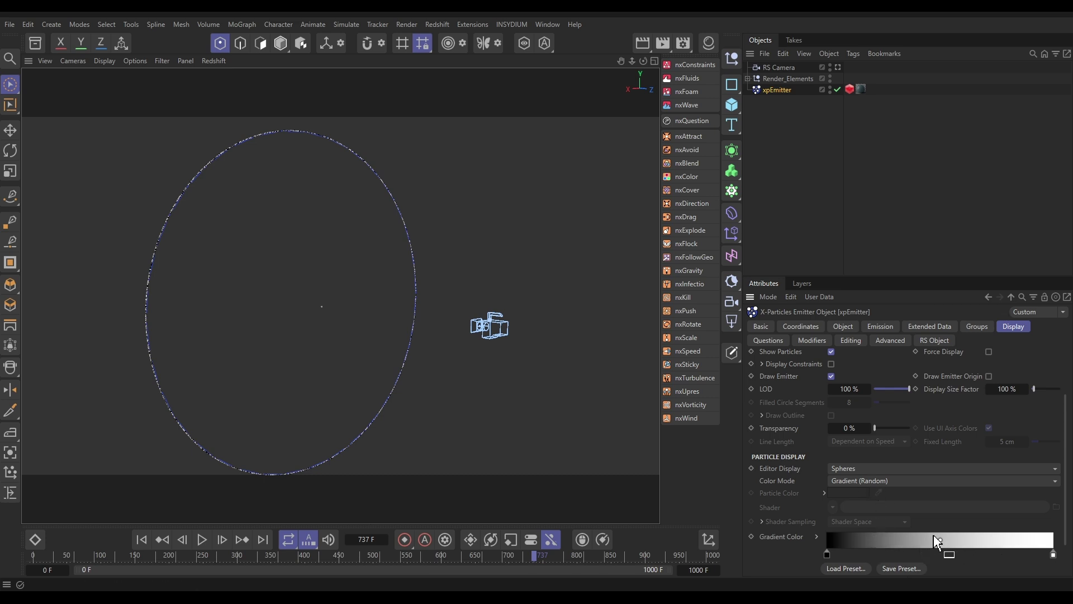
# Look through the RS Camera and play the particle simulation briefly from frame 0.
pyautogui.click(838, 67)
pyautogui.click(138, 539)
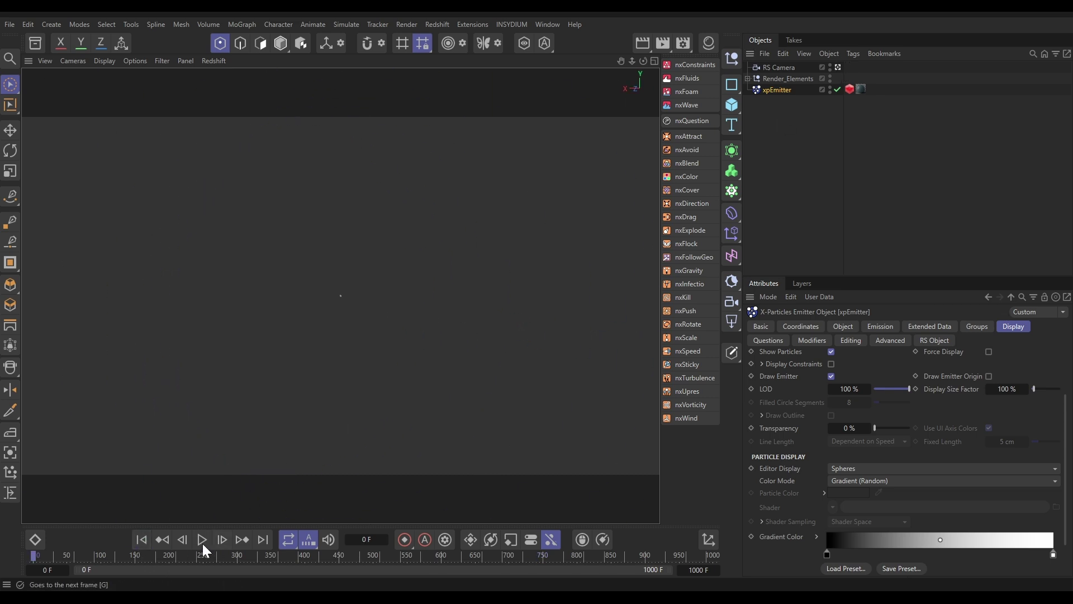
pyautogui.click(202, 538)
pyautogui.click(203, 537)
# Add an nxAttract modifier with its force set to 300 and its acceleration to 3000 cm.
pyautogui.click(691, 137)
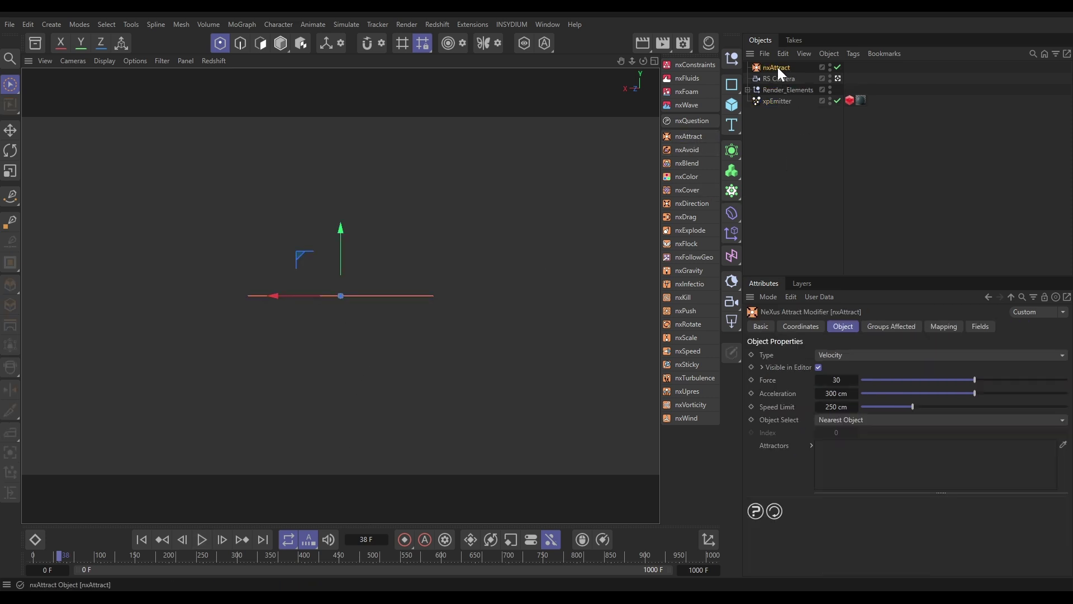
pyautogui.click(835, 380)
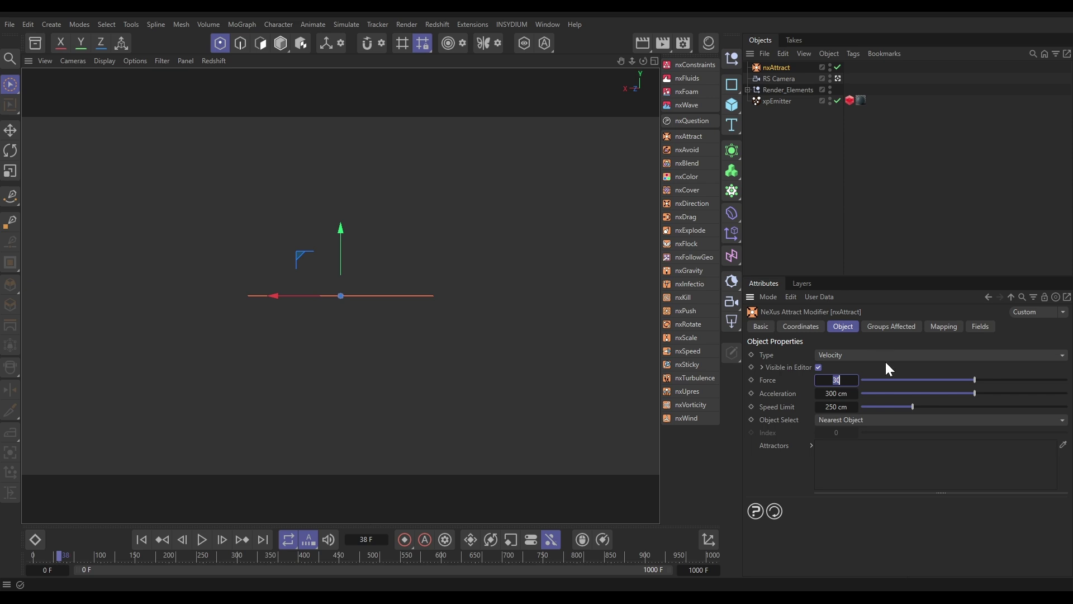
pyautogui.write('300')
pyautogui.press('Tab')
pyautogui.write('3000')
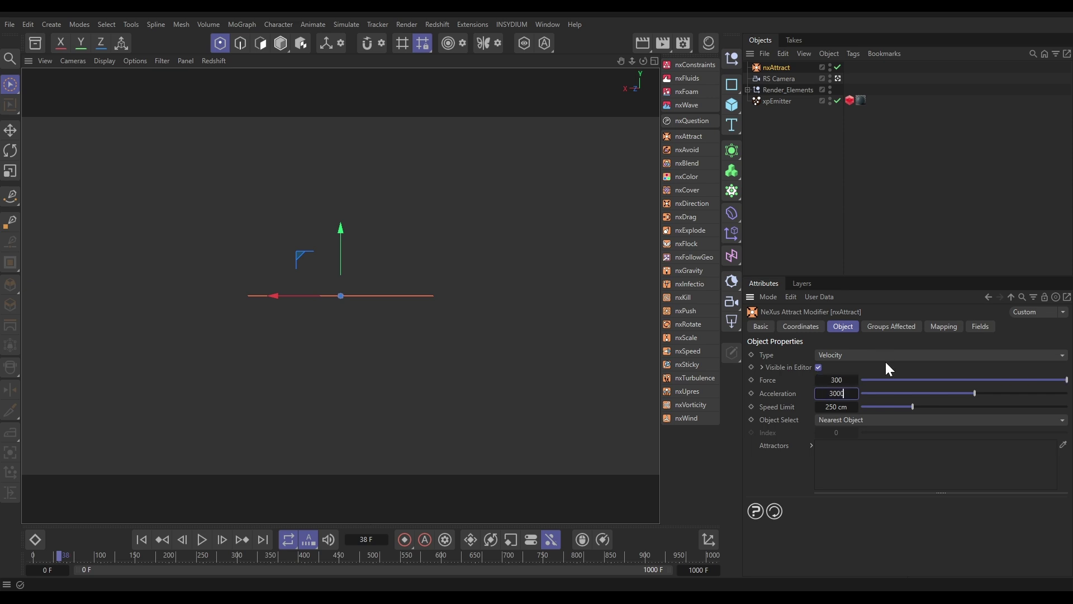
pyautogui.press('Return')
# Replay the simulation from the first frame to check the attraction, and stop it once the particles gather.
pyautogui.click(142, 539)
pyautogui.click(202, 540)
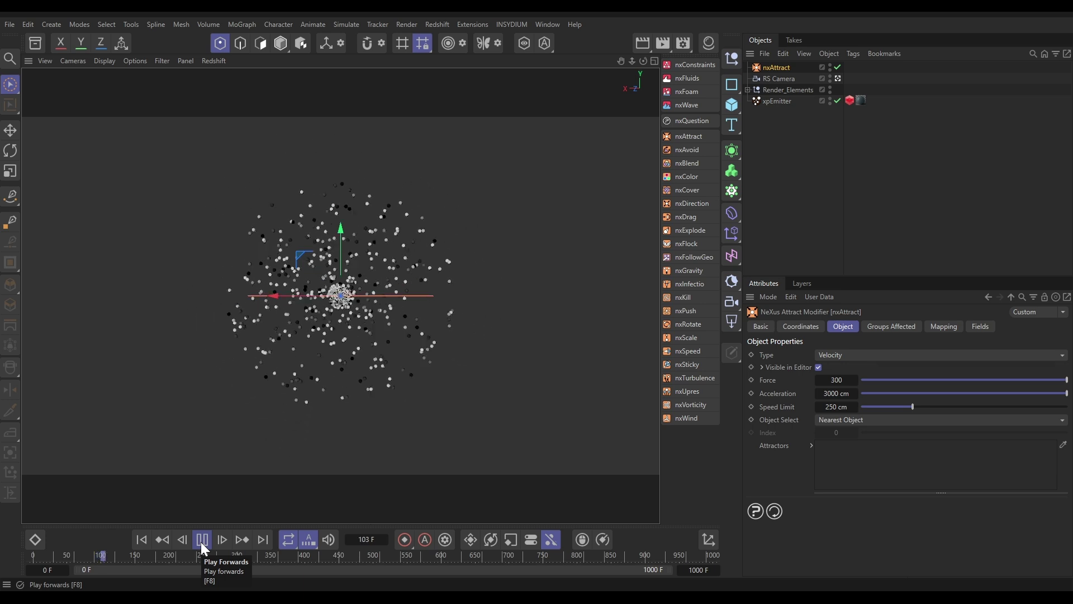
pyautogui.click(201, 540)
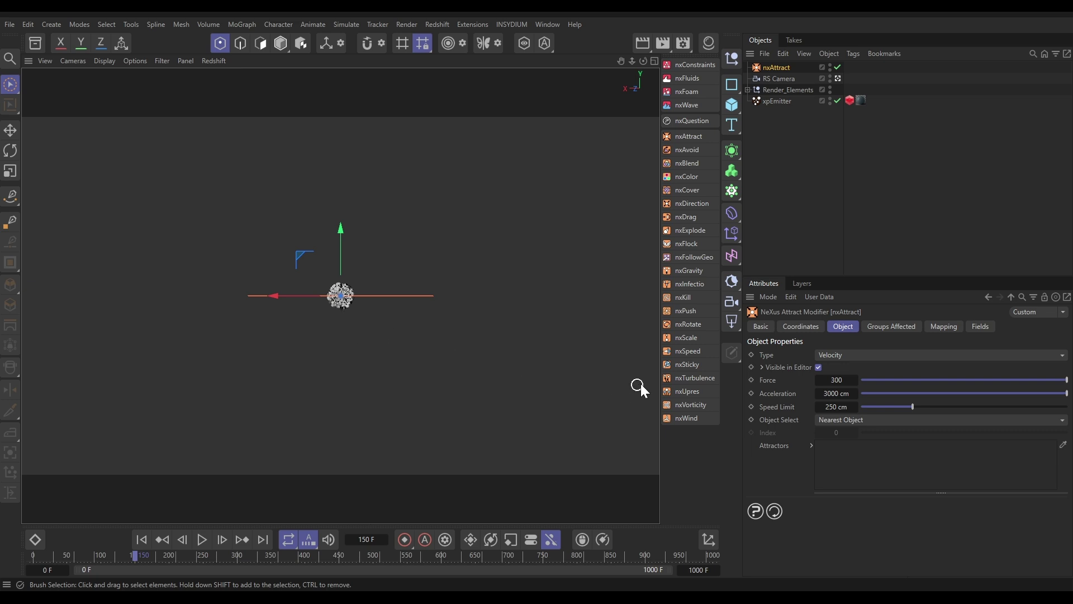
# Add an nxPush modifier using Particle Radius as distance mode, with 100% strength and 20 iterations.
pyautogui.click(692, 313)
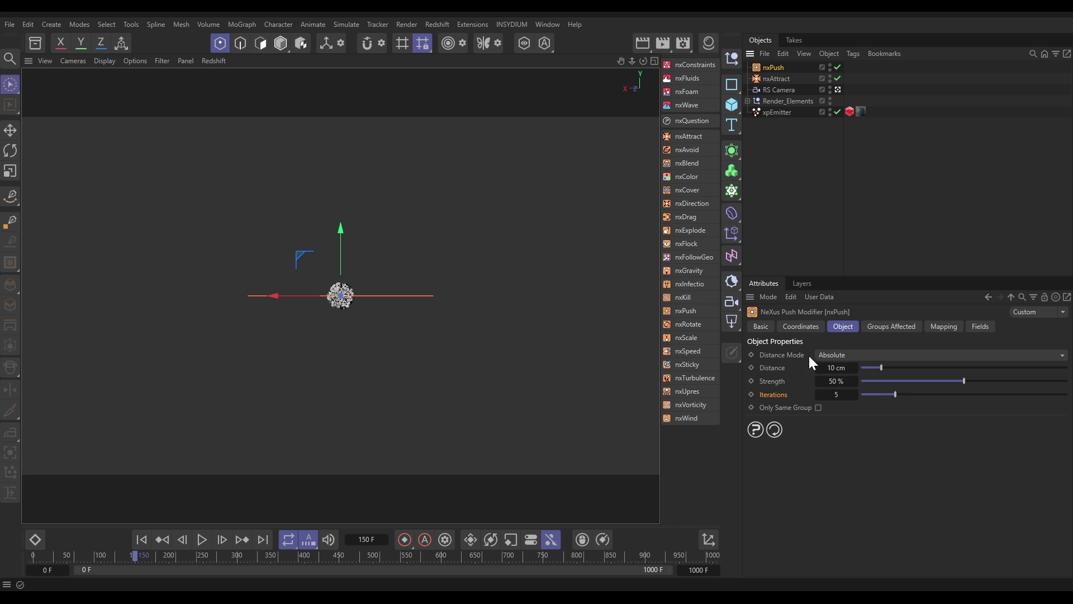
pyautogui.click(847, 352)
pyautogui.click(850, 382)
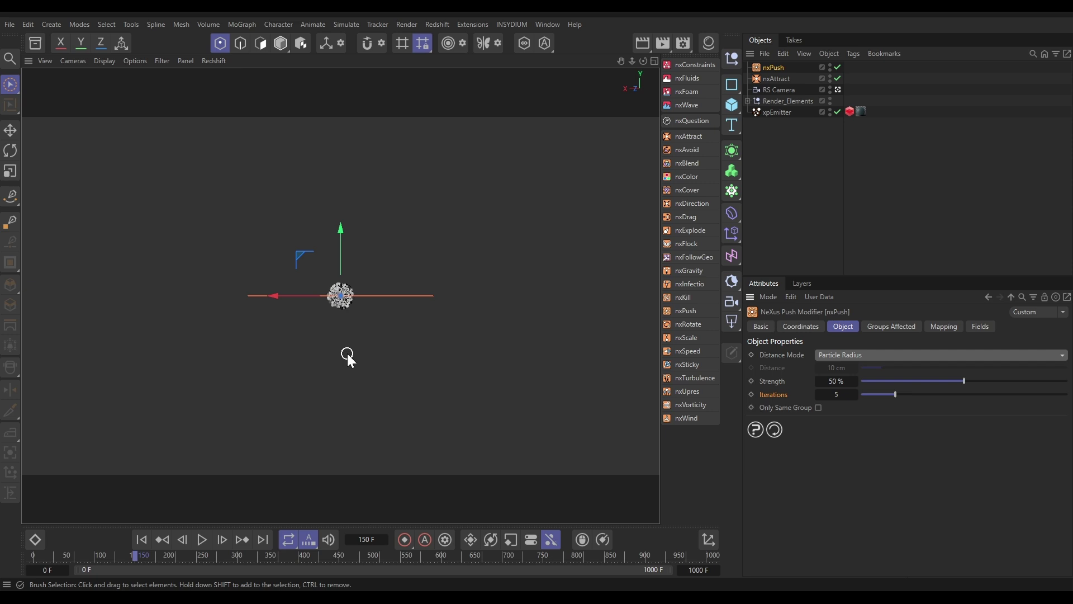
pyautogui.moveTo(958, 384); pyautogui.dragTo(1067, 382)
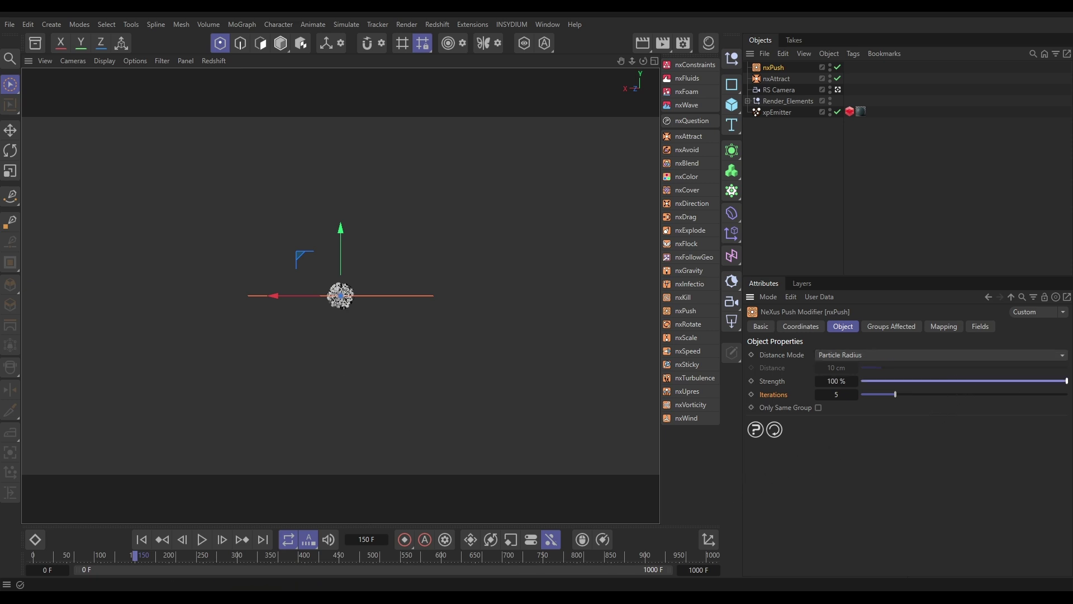
pyautogui.doubleClick(837, 394)
pyautogui.write('20')
pyautogui.press('Return')
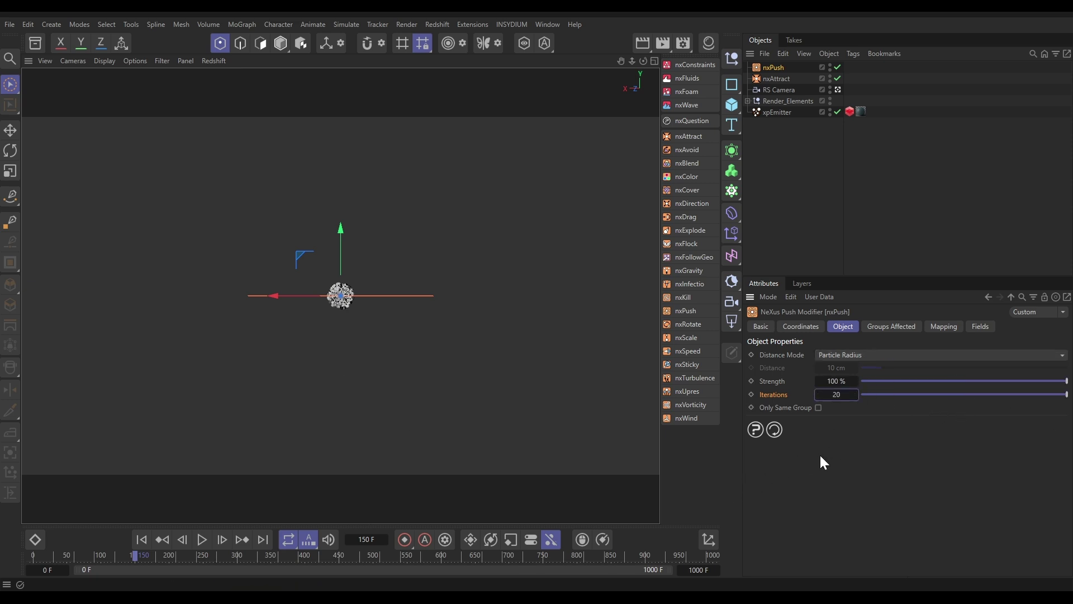
# Replay the simulation from the first frame to check how the push modifier separates the gathered particles.
pyautogui.click(142, 538)
pyautogui.click(196, 540)
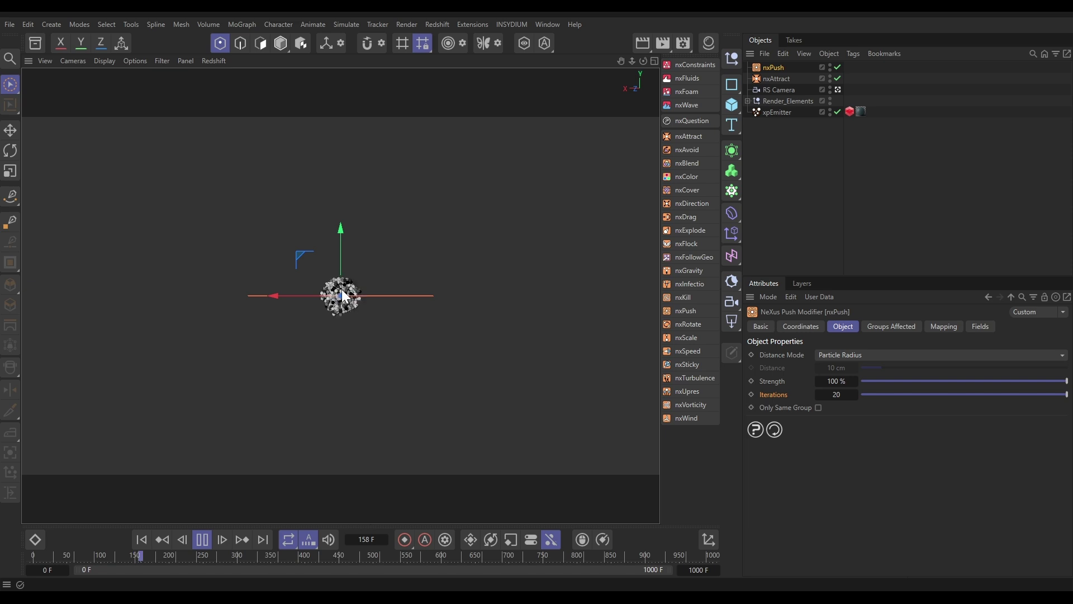
pyautogui.click(202, 540)
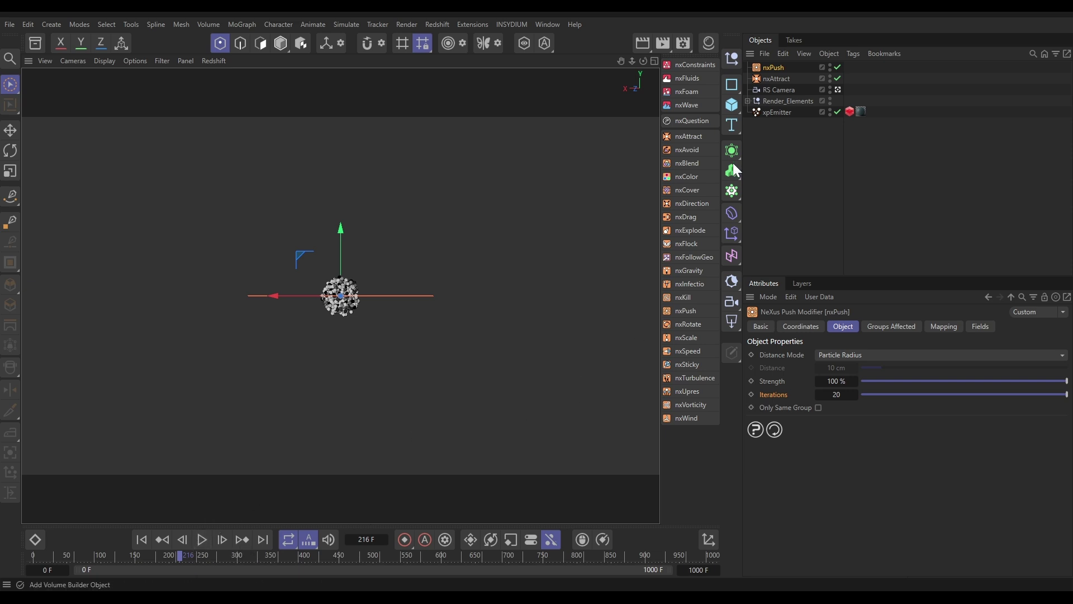
# Add an nxQuestion object and give it a Spherical Field with a size of 159 cm.
pyautogui.click(688, 120)
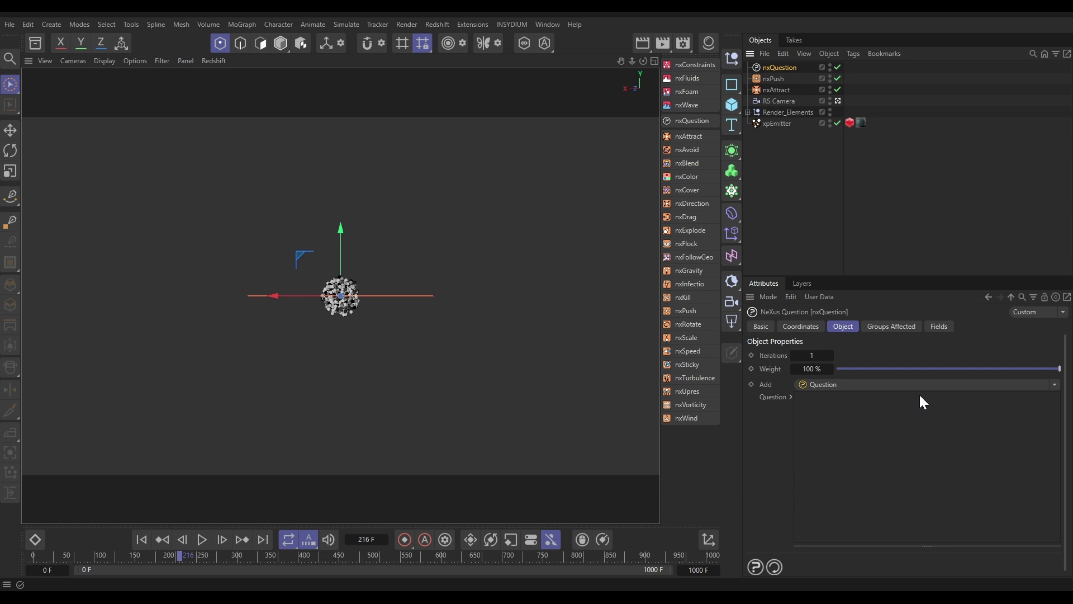
pyautogui.click(939, 326)
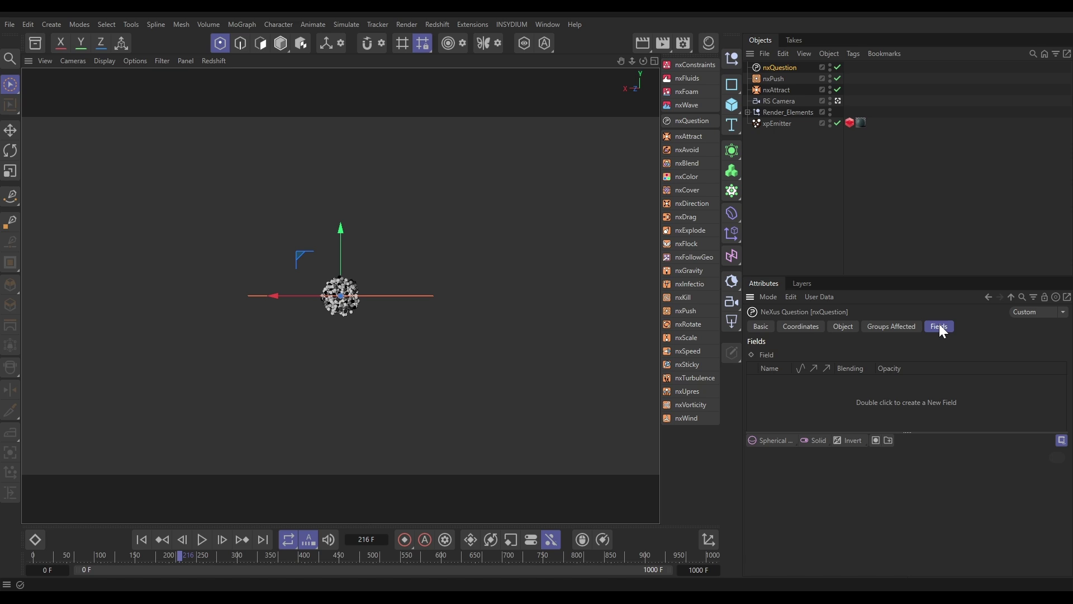
pyautogui.click(769, 440)
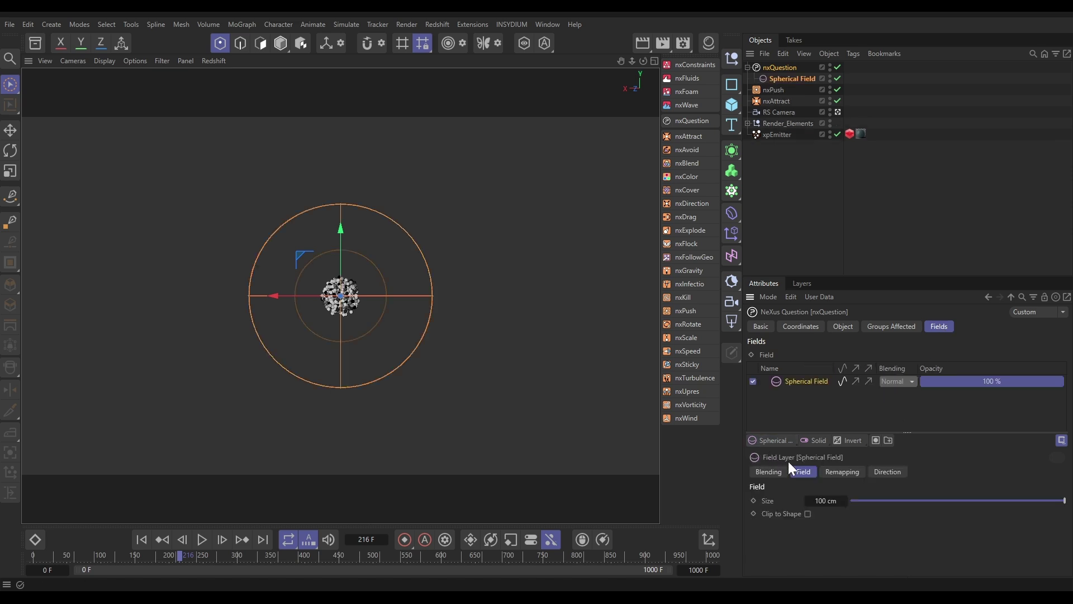
pyautogui.moveTo(843, 502); pyautogui.dragTo(867, 505)
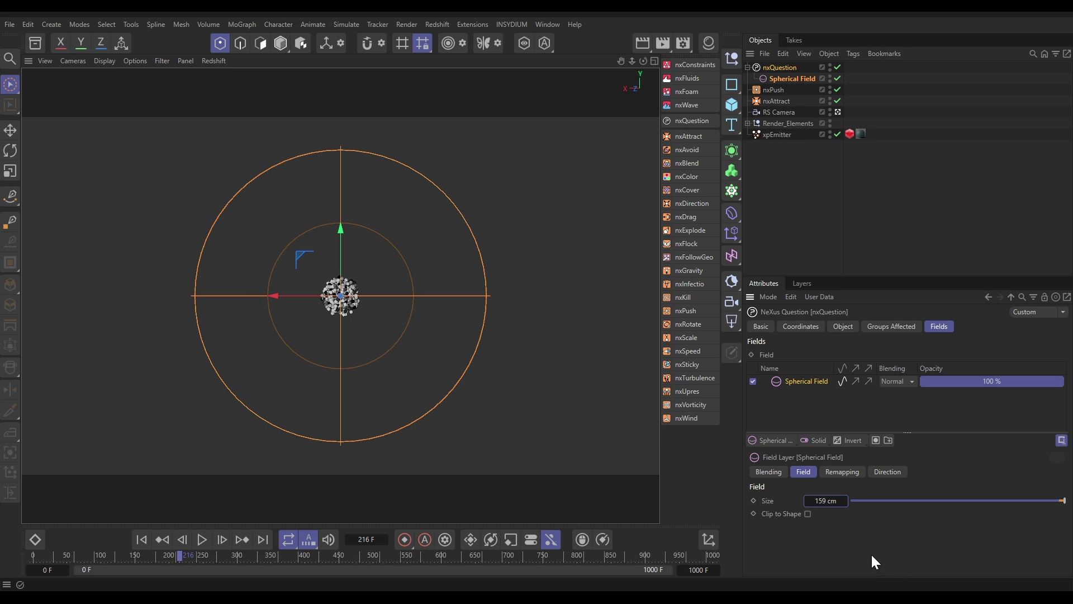
# Add a question to nxQuestion that tests whether the particle Field data is greater than 0.7.
pyautogui.click(843, 326)
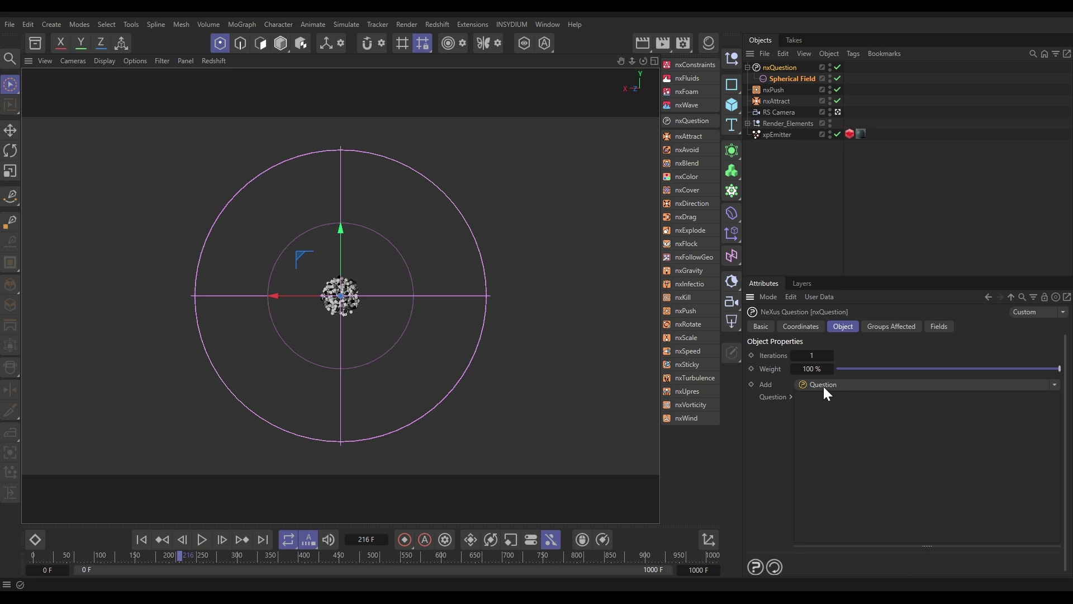
pyautogui.click(853, 386)
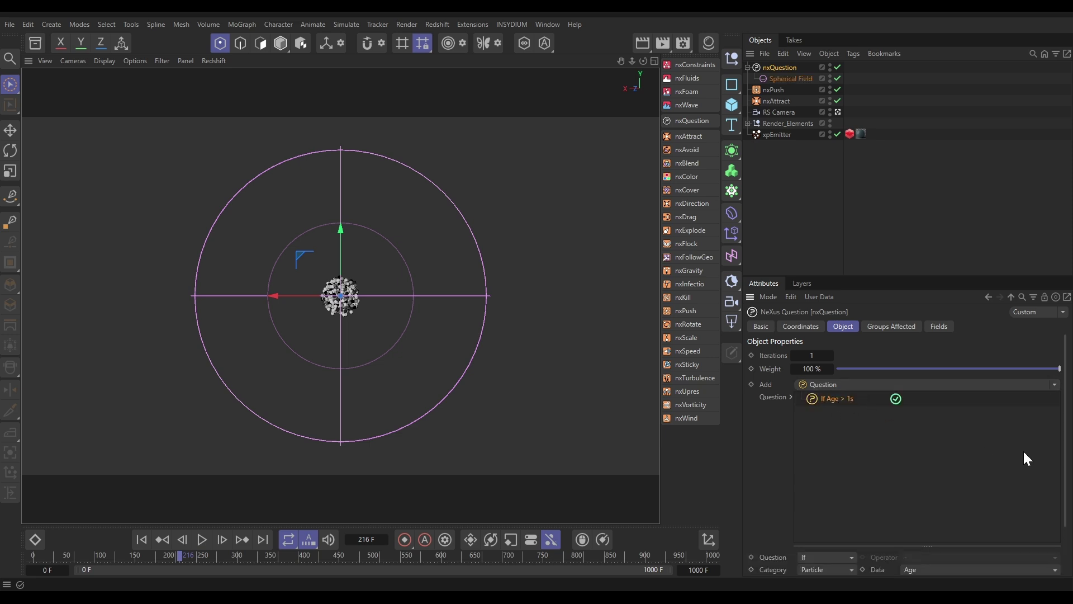
pyautogui.scroll(-1, 1067, 447)
pyautogui.scroll(-2, 1067, 448)
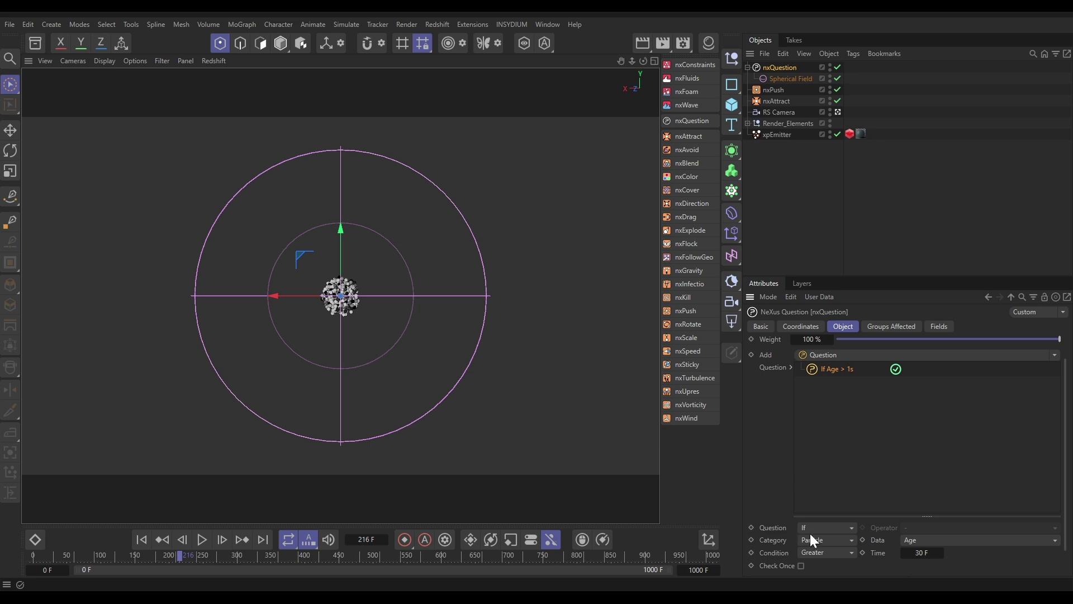
pyautogui.click(913, 540)
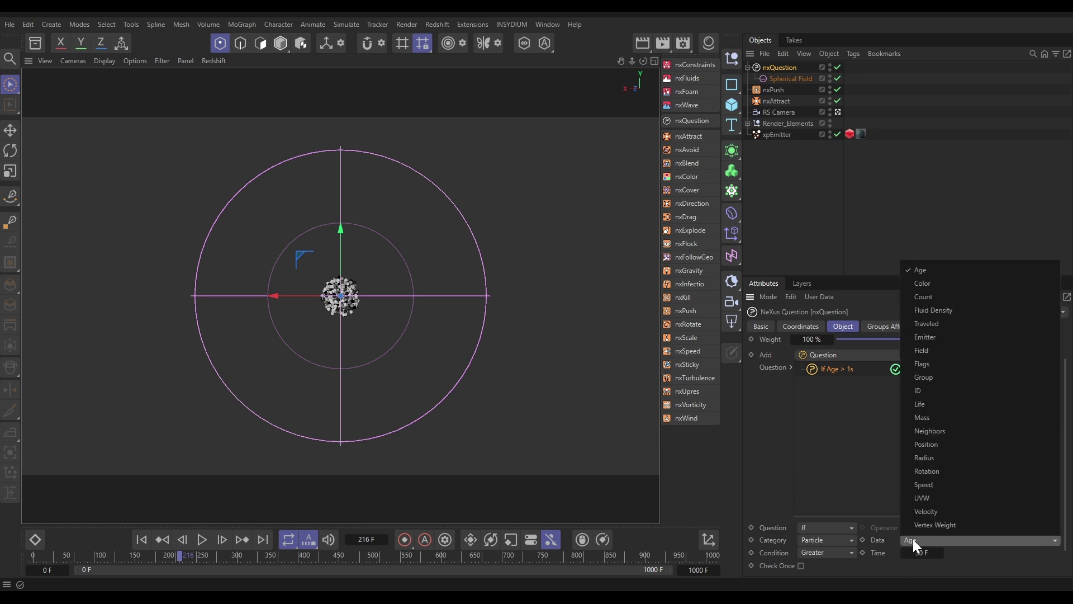
pyautogui.click(928, 350)
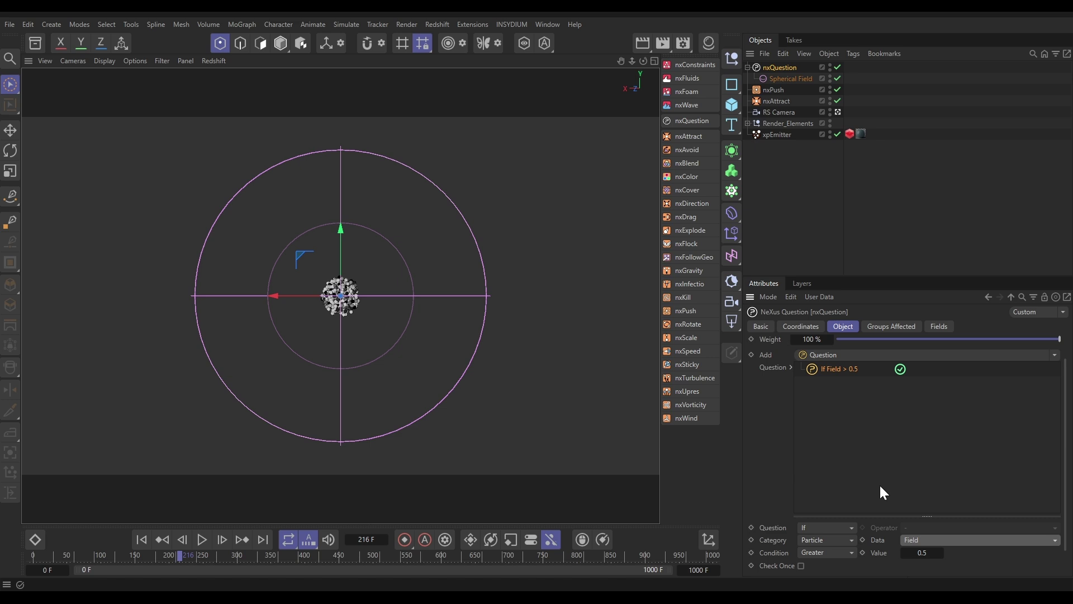
pyautogui.click(921, 553)
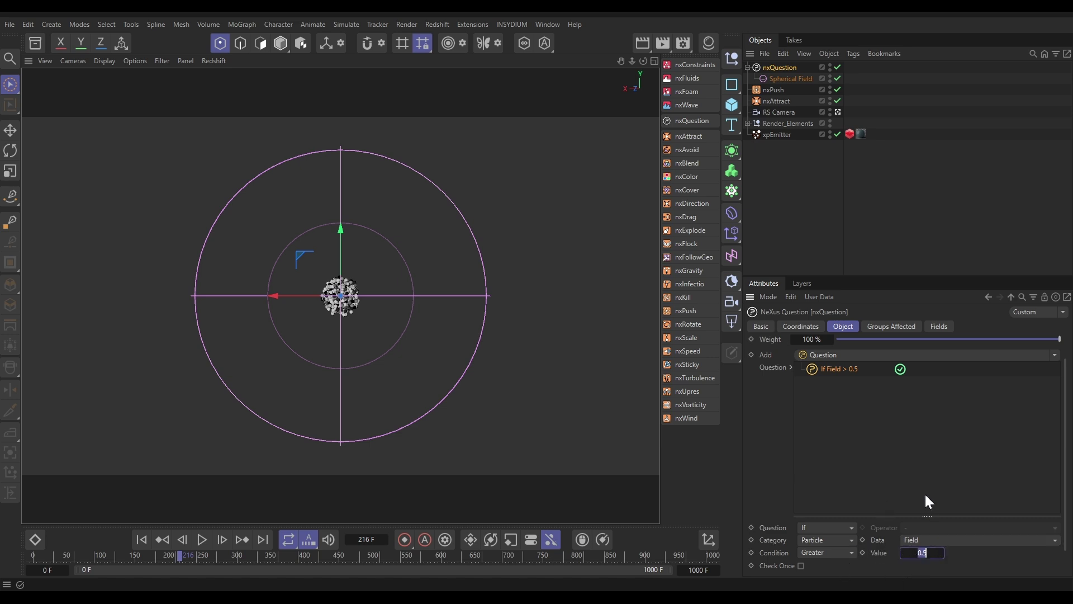
pyautogui.press('BackSpace')
pyautogui.write('0.7')
pyautogui.press('Return')
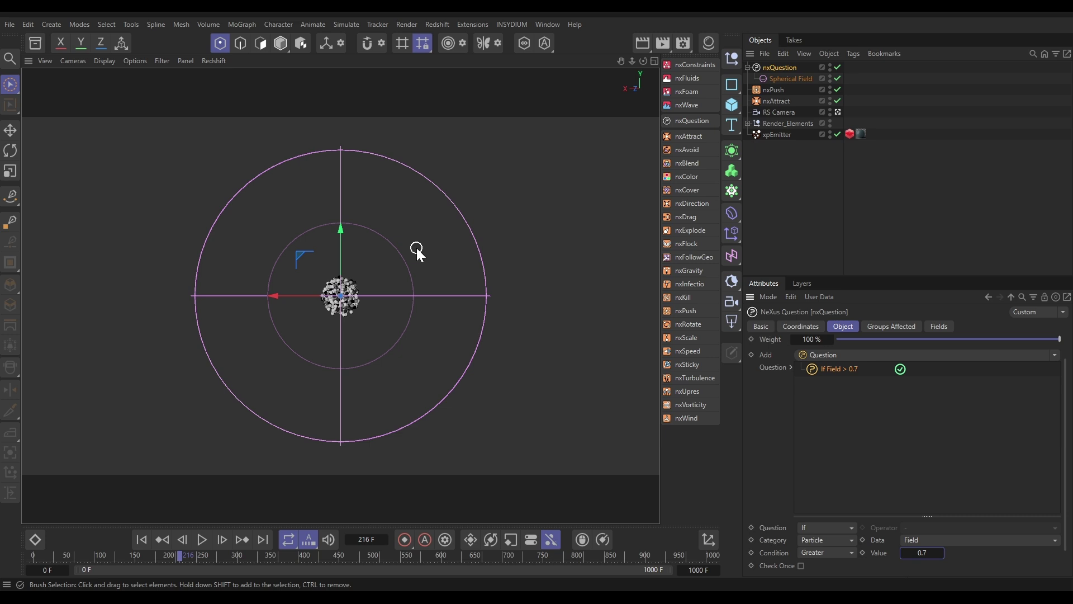
# Add a Set Color action under the field question and replay the simulation from the first frame to check it.
pyautogui.click(1055, 354)
pyautogui.click(1041, 384)
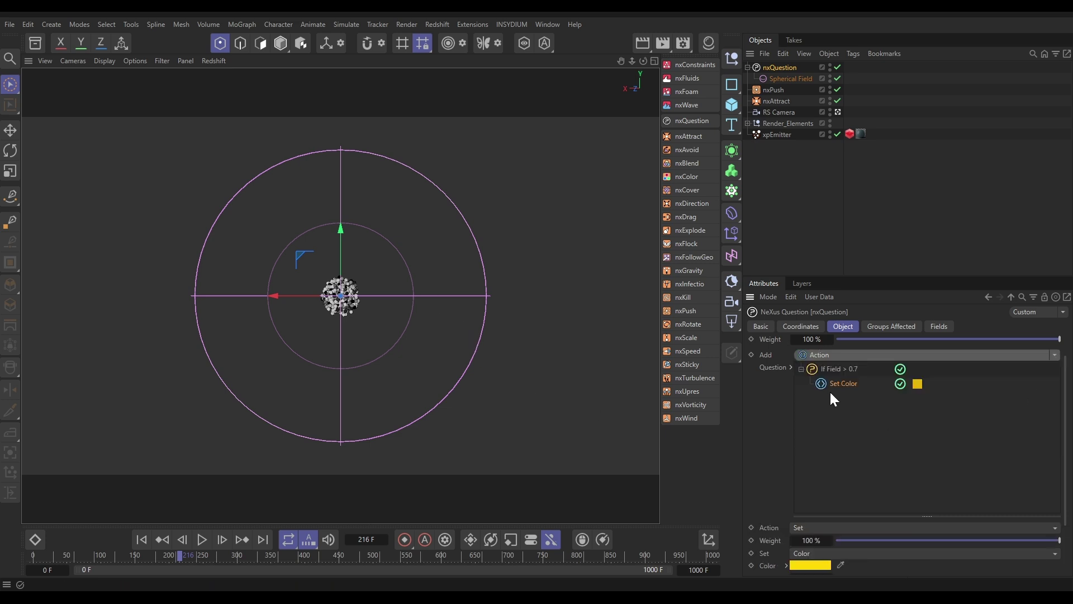
pyautogui.click(142, 540)
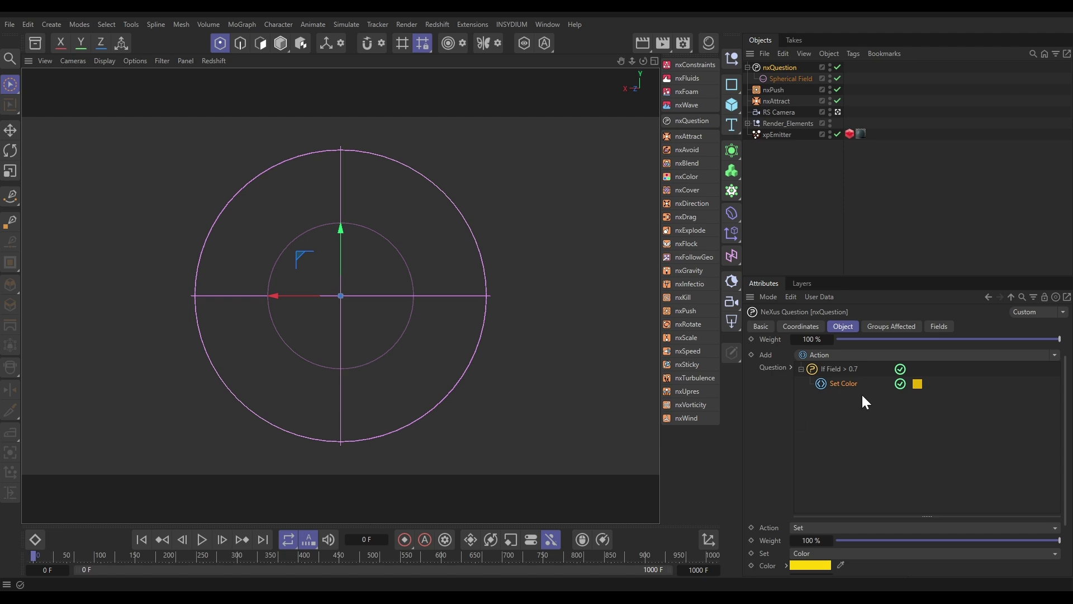
pyautogui.click(202, 540)
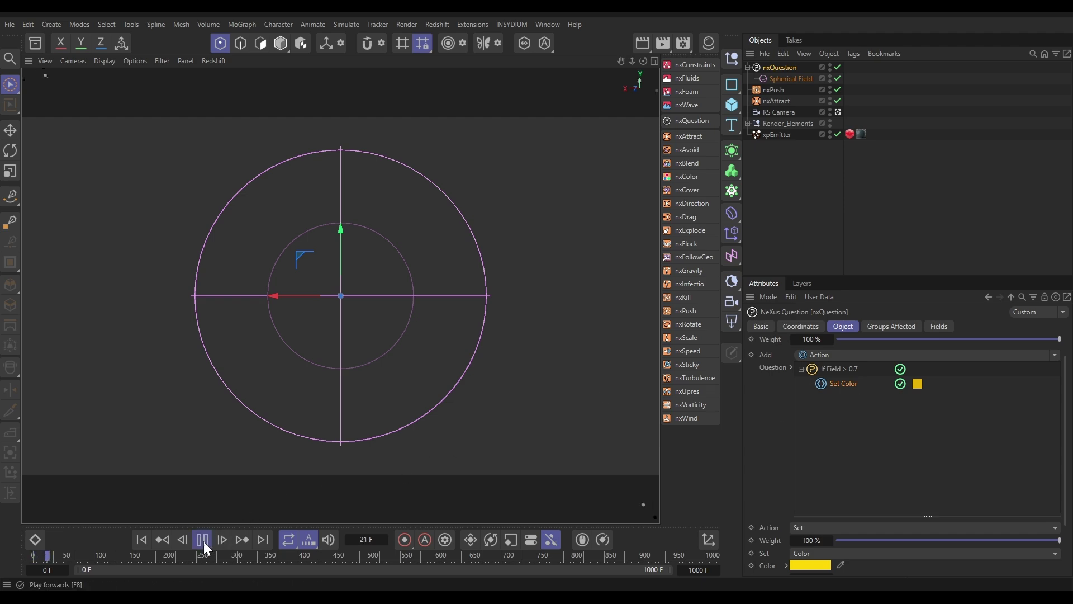
pyautogui.click(203, 539)
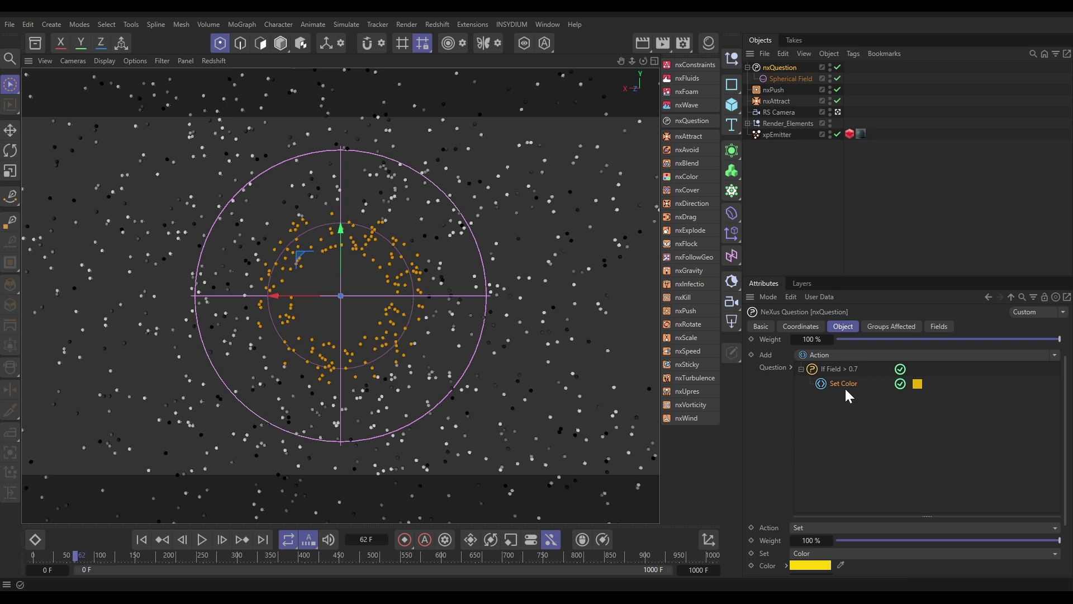
# Change the colour action under the Field > 0.7 question to an Add action that affects Radius.
pyautogui.click(842, 526)
pyautogui.click(803, 453)
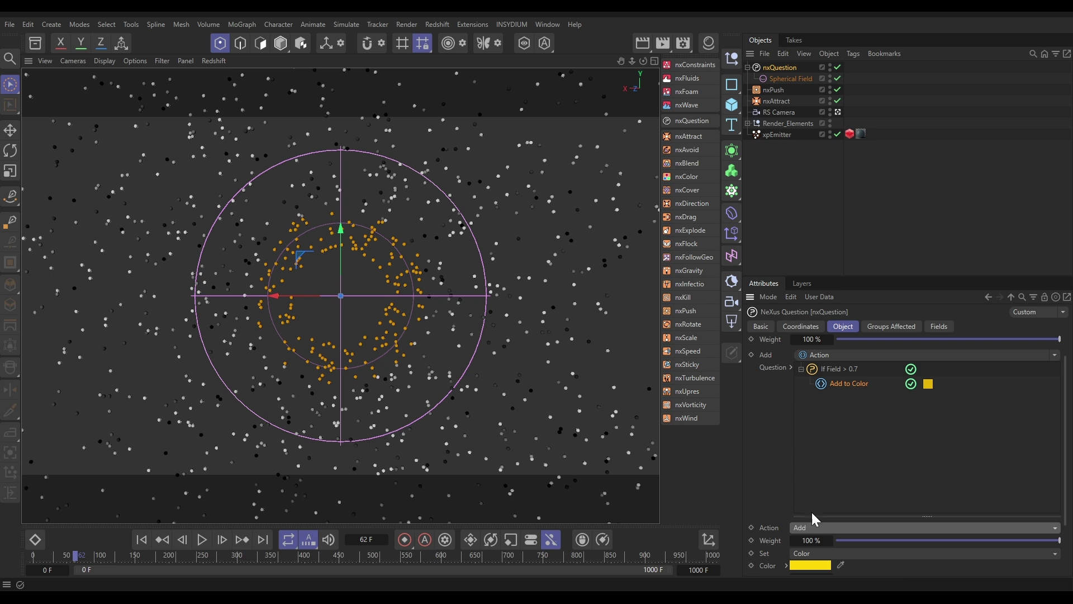
pyautogui.click(811, 554)
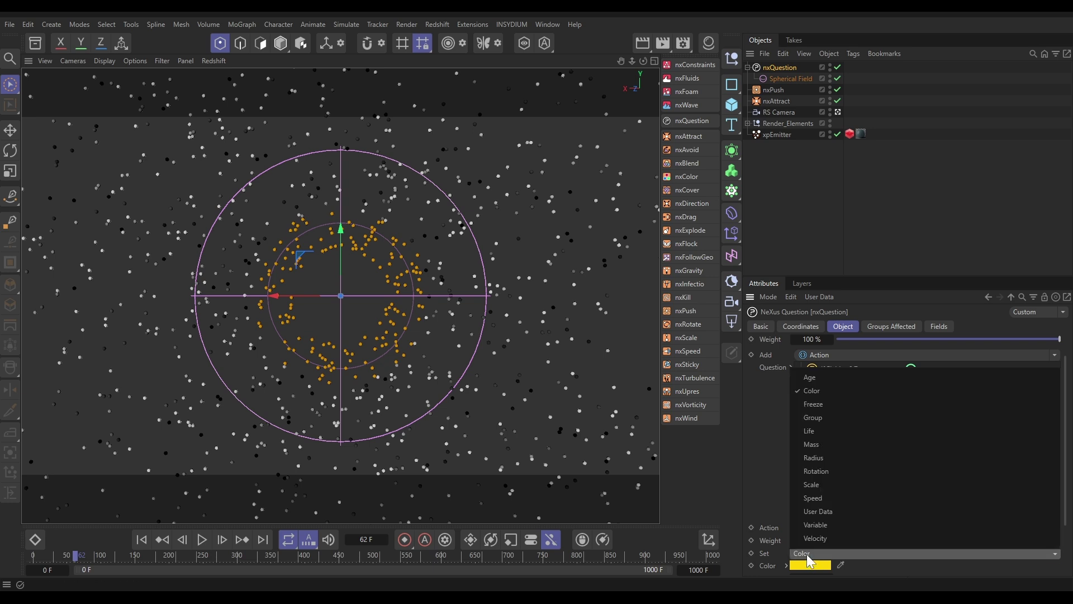
pyautogui.click(813, 458)
pyautogui.scroll(-2, 1006, 503)
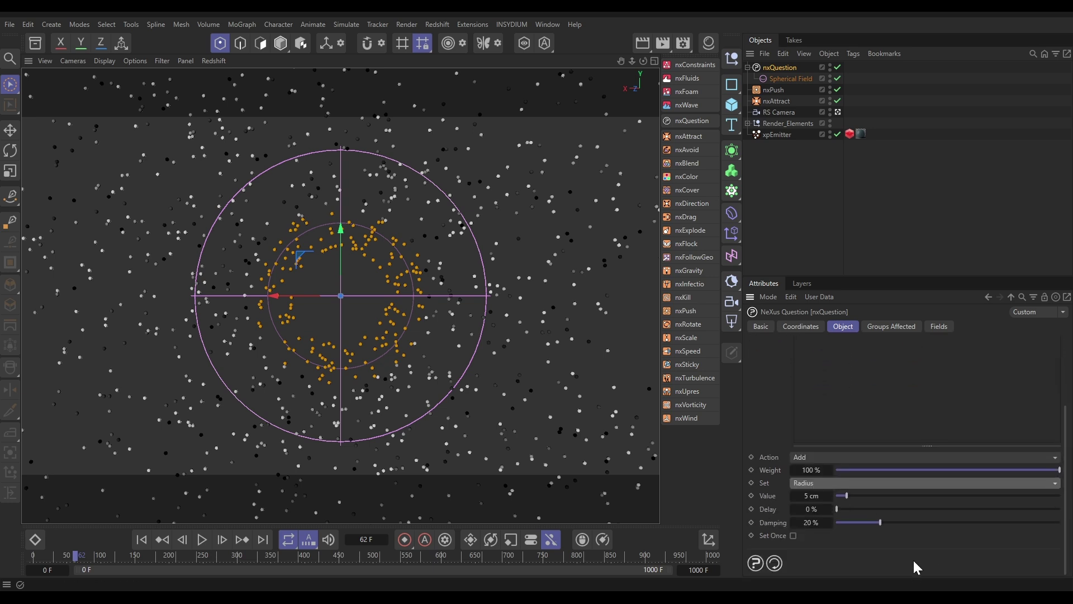
# Set the Add to Radius action's value to 42 cm and its weight to 6%.
pyautogui.click(805, 496)
pyautogui.write('42')
pyautogui.press('Return')
pyautogui.click(810, 470)
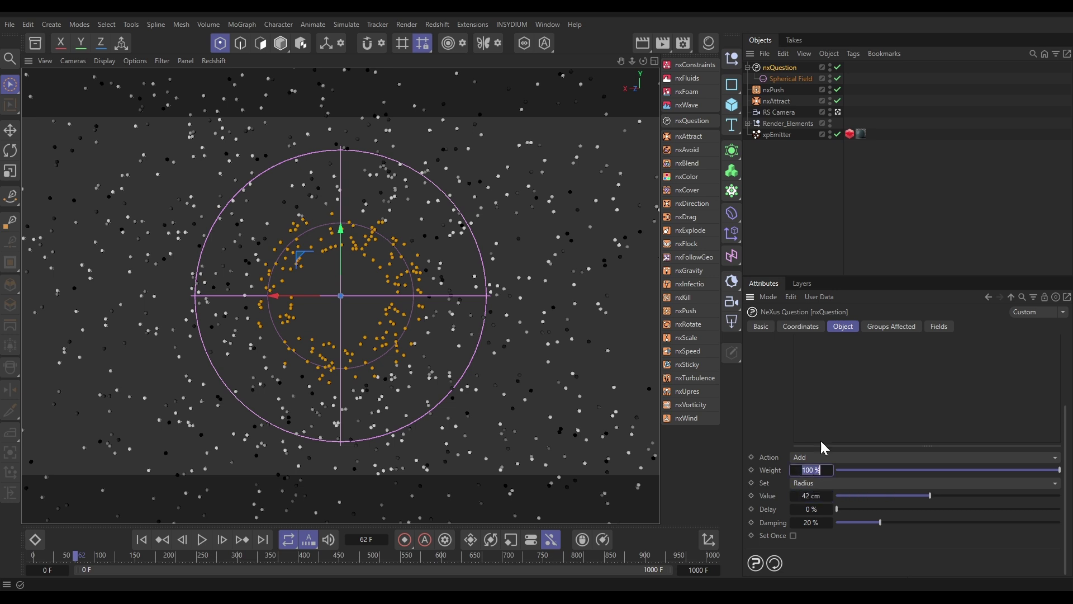
pyautogui.write('6')
pyautogui.press('Return')
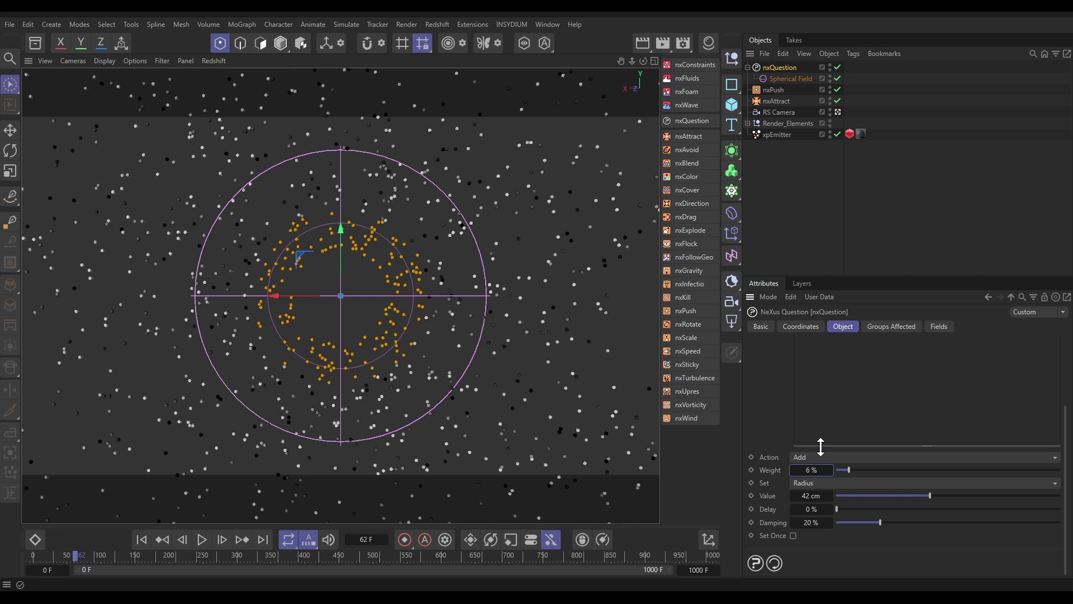
# Replay the simulation from the first frame to check how the particles grow inside the spherical field.
pyautogui.click(147, 539)
pyautogui.click(204, 540)
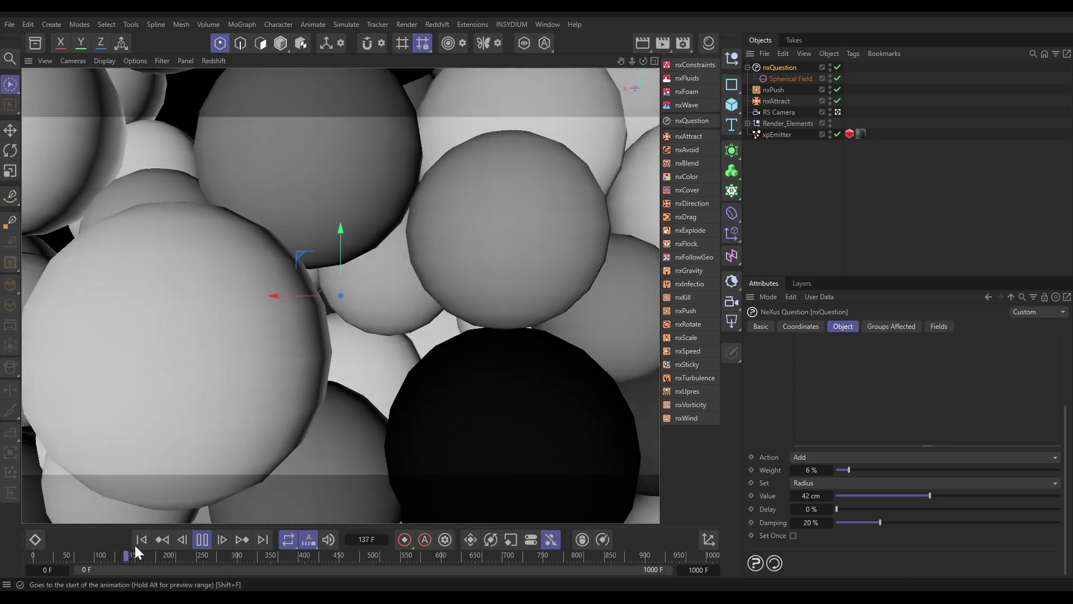
pyautogui.click(141, 540)
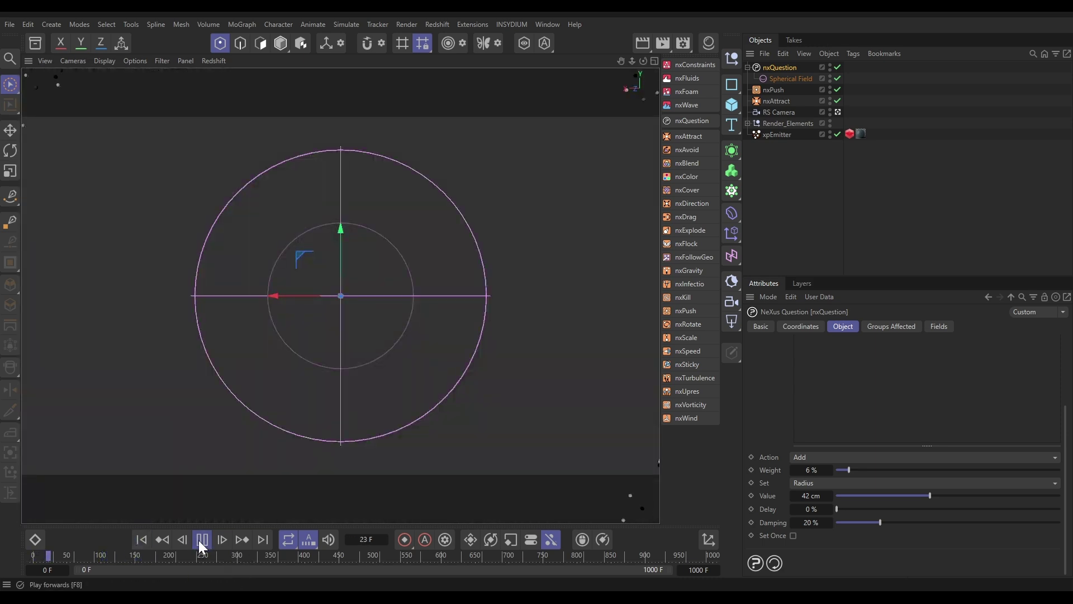
pyautogui.click(200, 539)
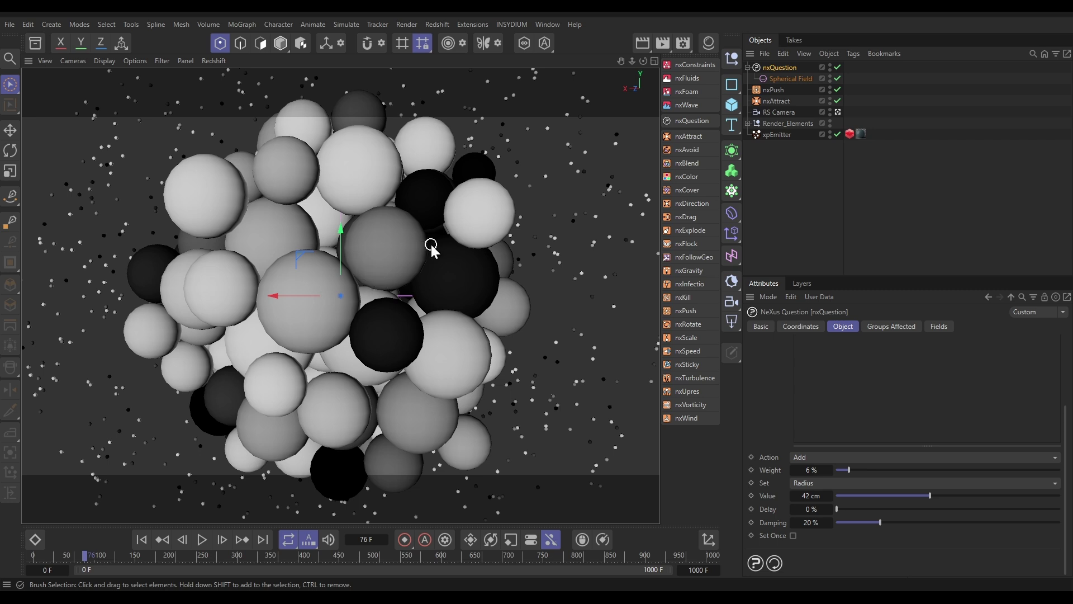
# Add a second top-level question to nxQuestion that tests whether the particle Field data is less than 0.3.
pyautogui.moveTo(1064, 413); pyautogui.dragTo(1063, 342)
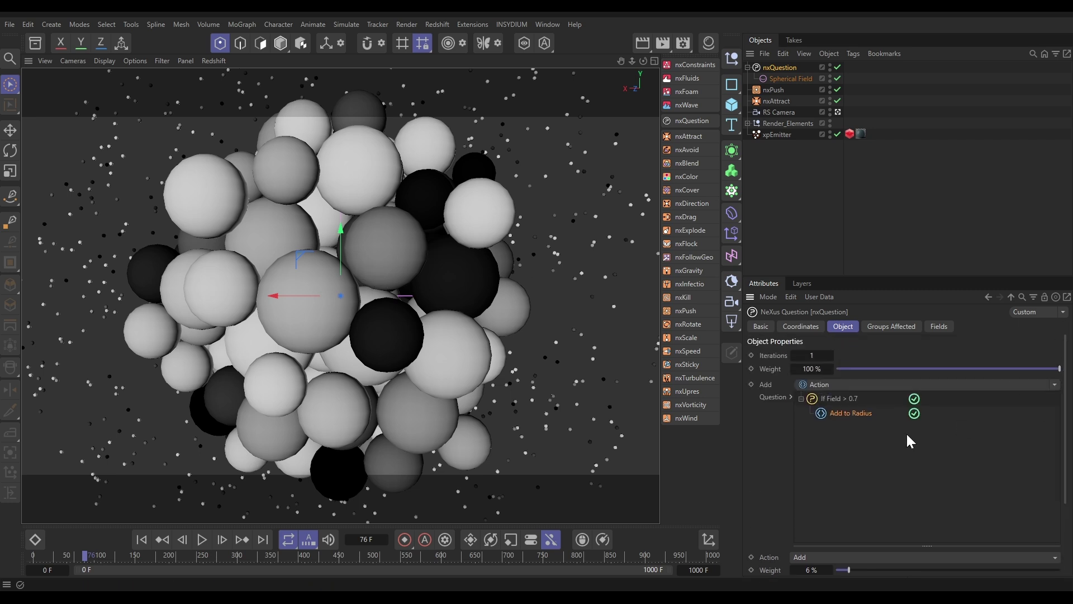
pyautogui.click(851, 416)
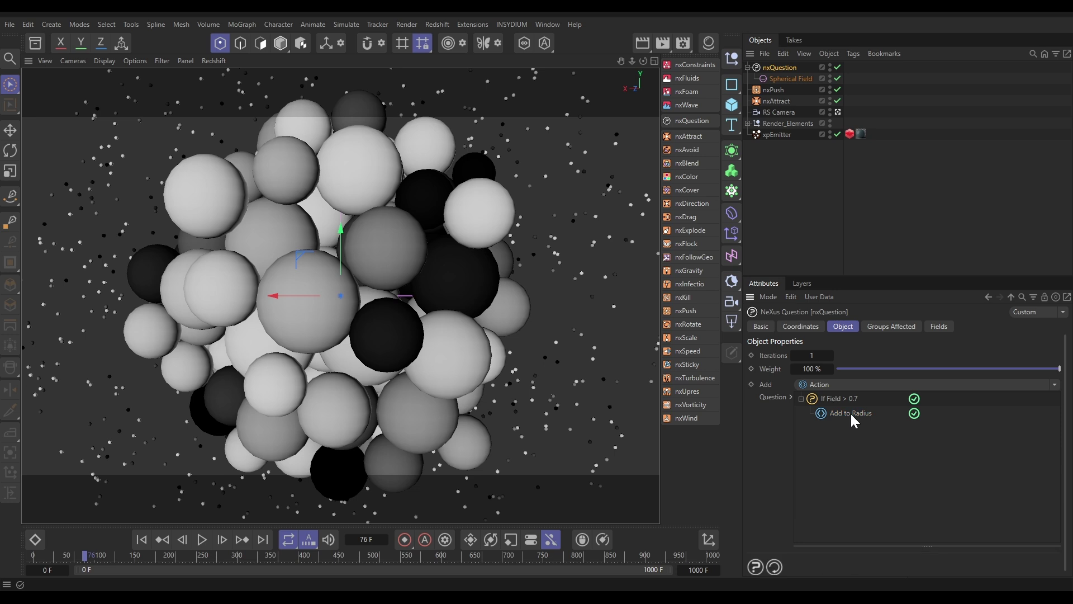
pyautogui.click(1054, 384)
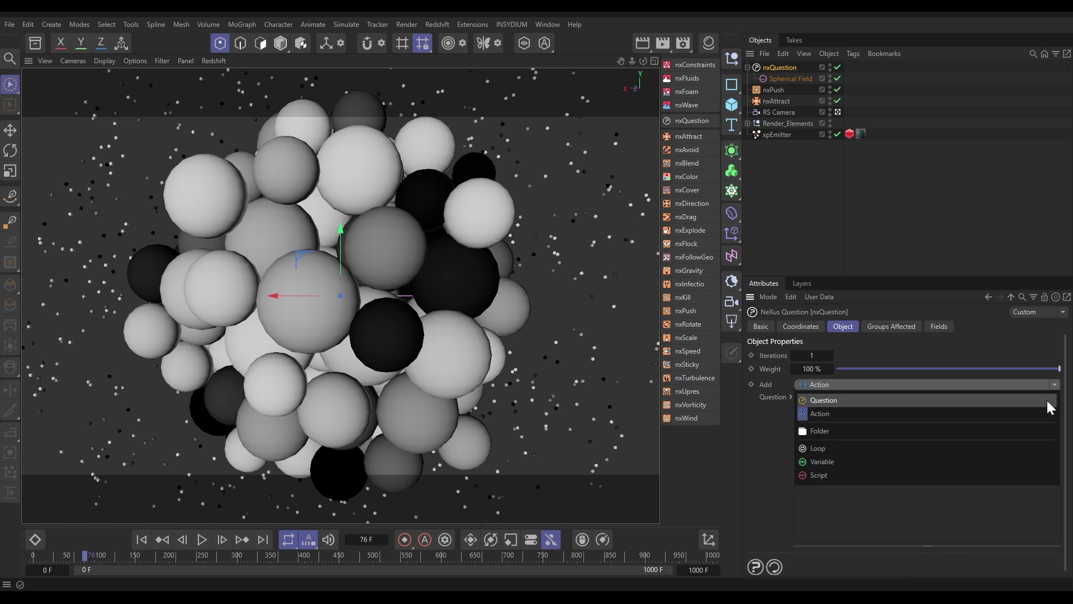
pyautogui.click(1044, 392)
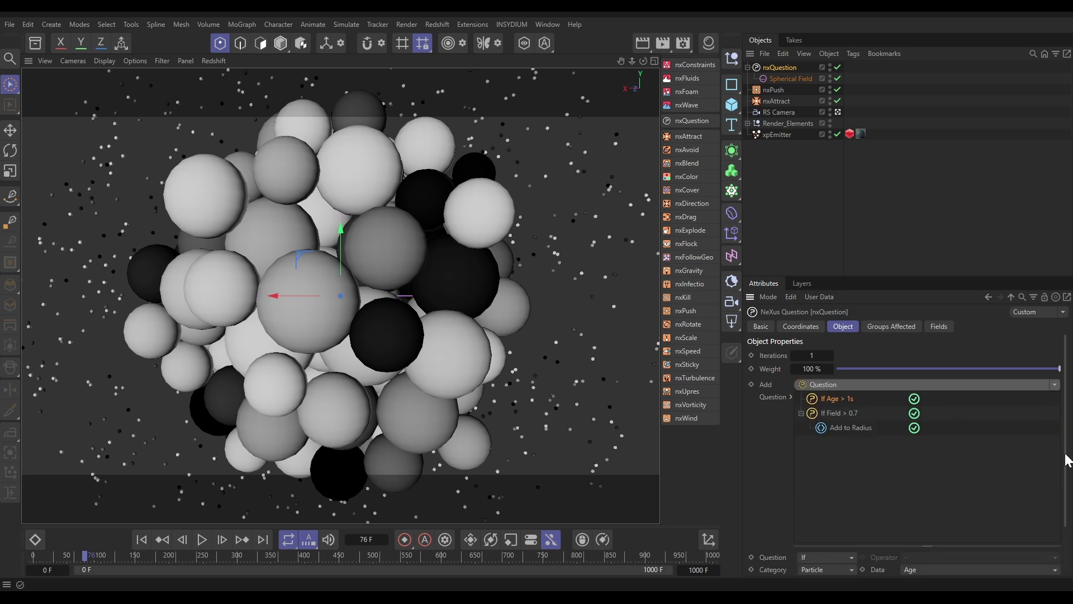
pyautogui.moveTo(1068, 455); pyautogui.dragTo(1069, 519)
pyautogui.click(937, 510)
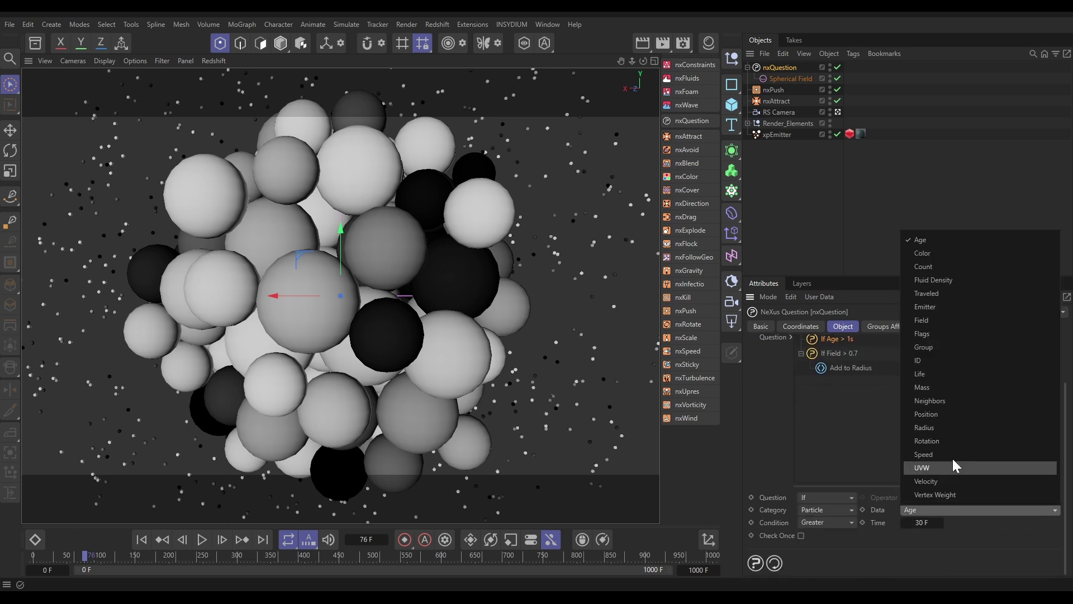
pyautogui.click(940, 320)
pyautogui.click(819, 522)
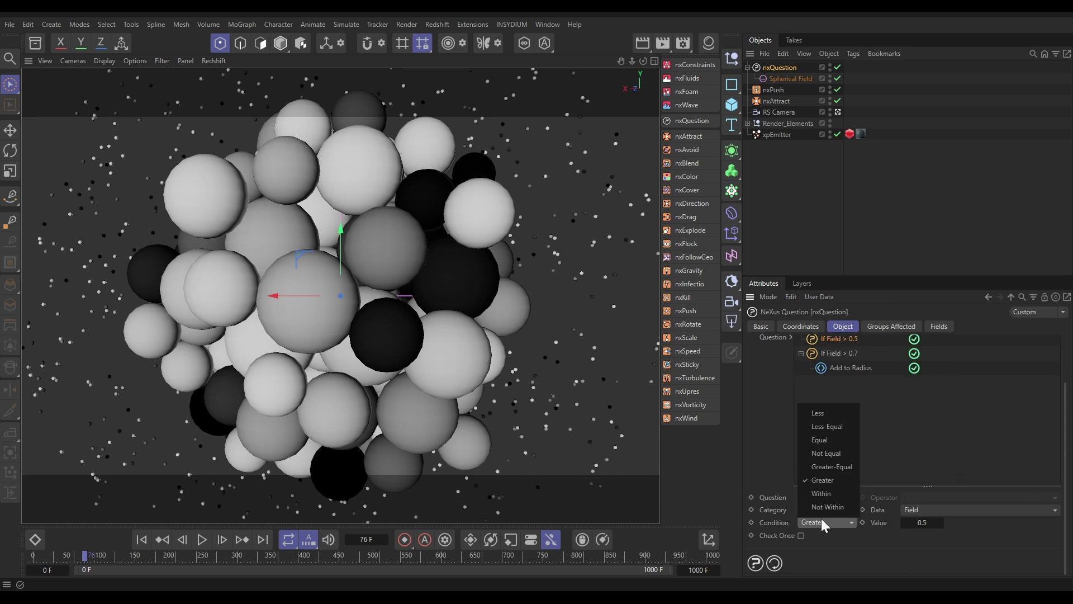
pyautogui.click(817, 415)
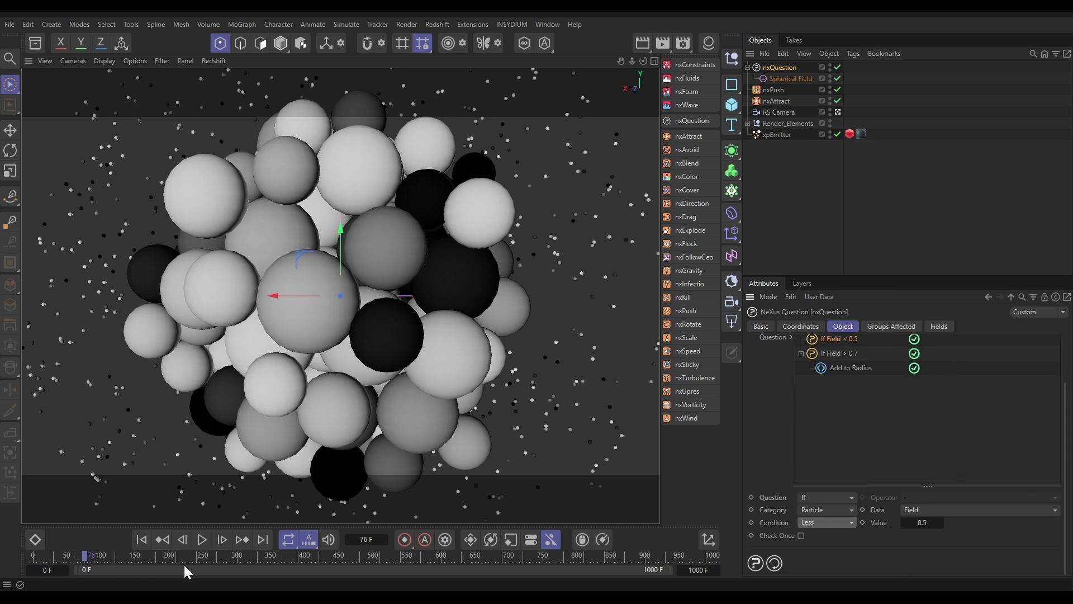
pyautogui.click(161, 540)
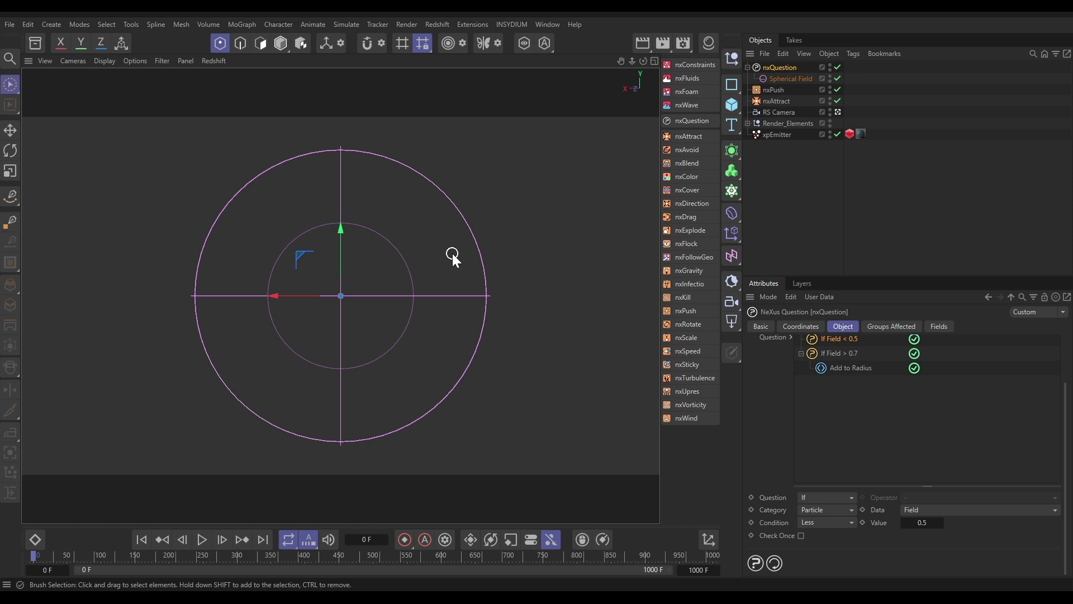
pyautogui.click(925, 522)
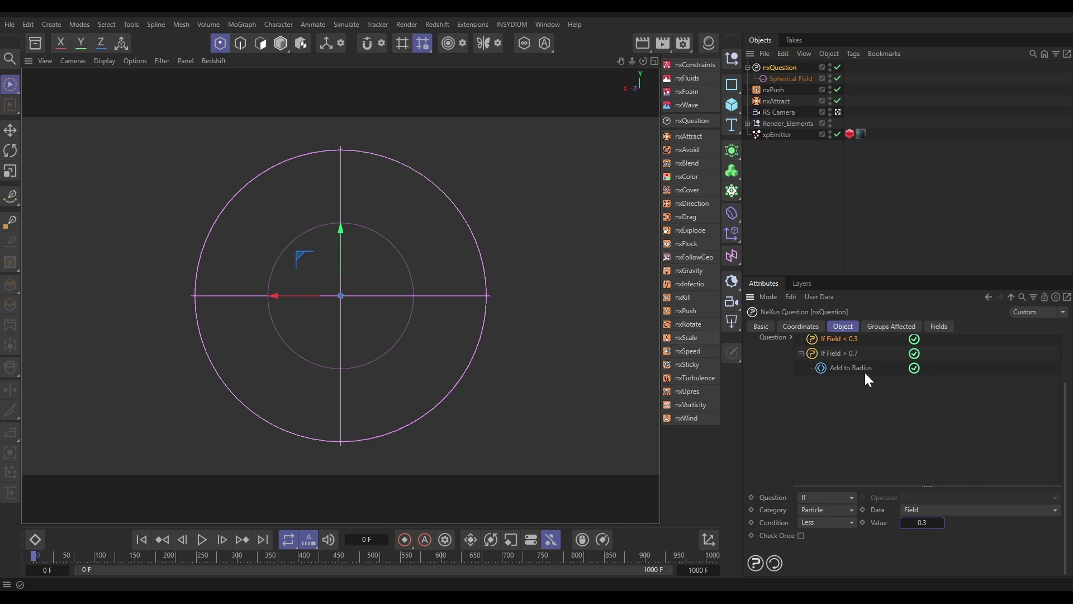
# Add an action under the Field < 0.3 question that sets the particle Radius.
pyautogui.moveTo(1065, 408); pyautogui.dragTo(1065, 365)
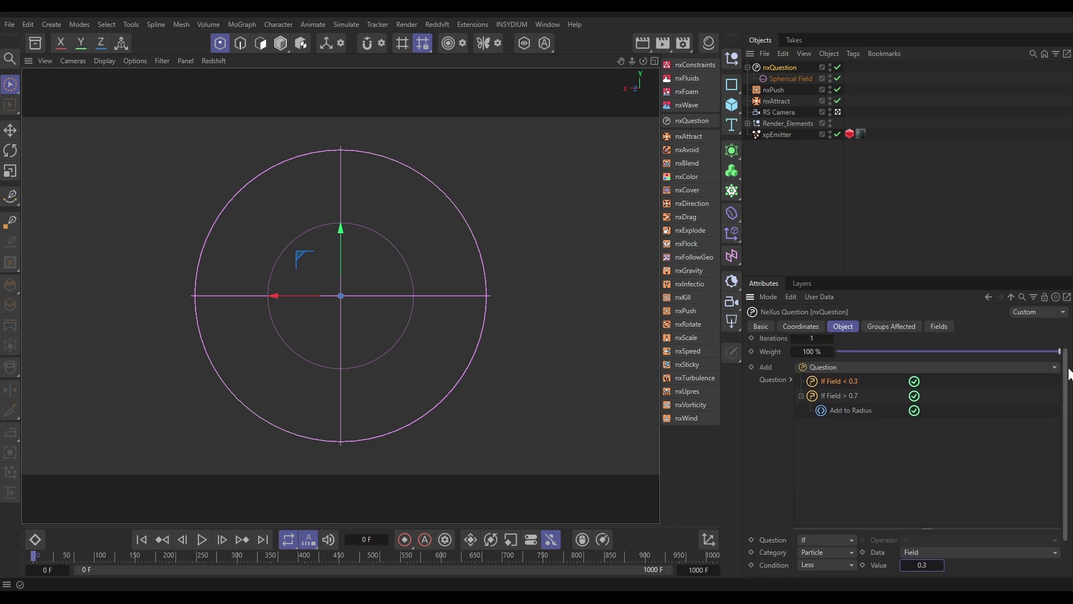
pyautogui.click(1056, 368)
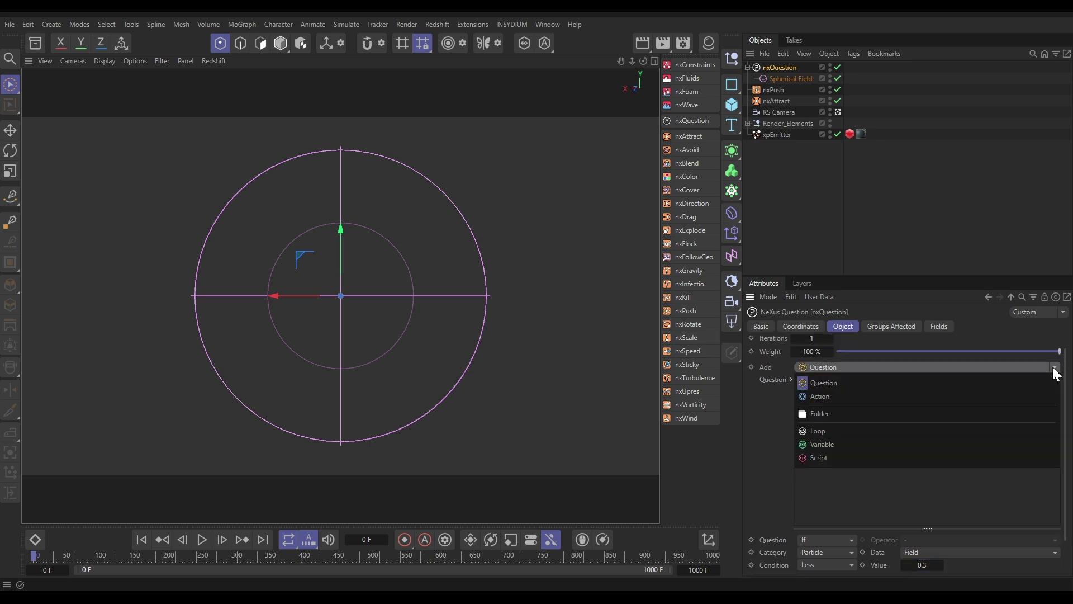
pyautogui.click(1020, 394)
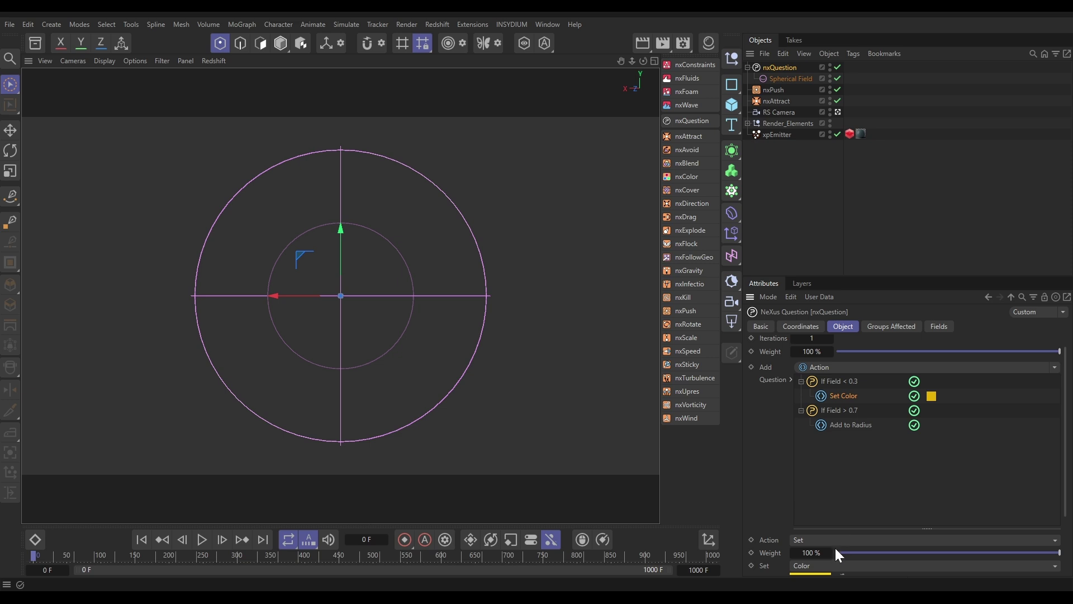
pyautogui.click(826, 565)
pyautogui.click(818, 471)
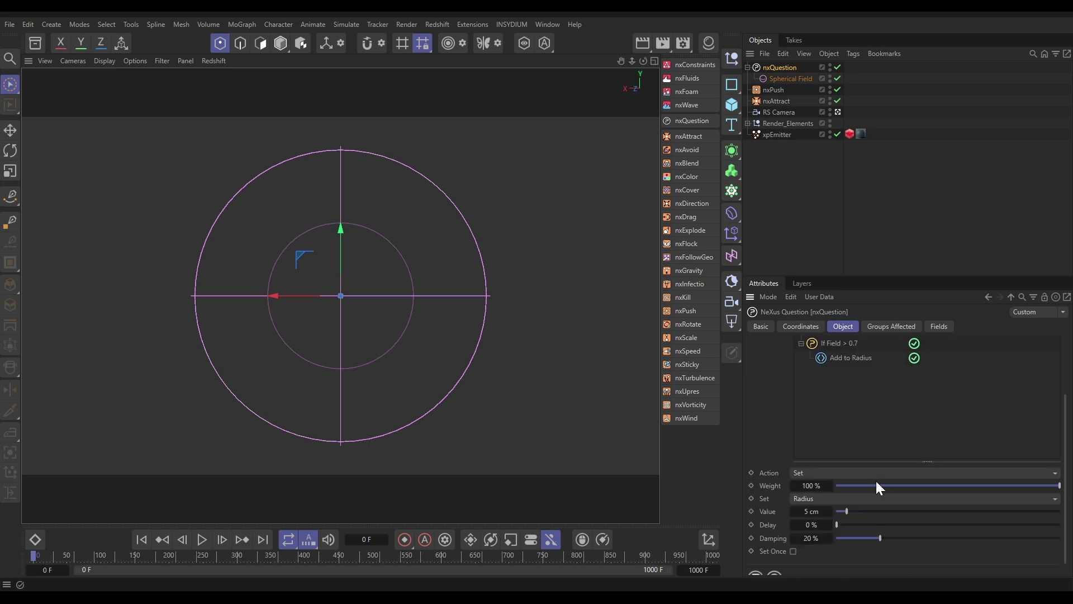
# Set the Set Radius action's value to 1 cm and its weight to 9%.
pyautogui.click(805, 510)
pyautogui.click(810, 485)
pyautogui.write('9')
pyautogui.press('Return')
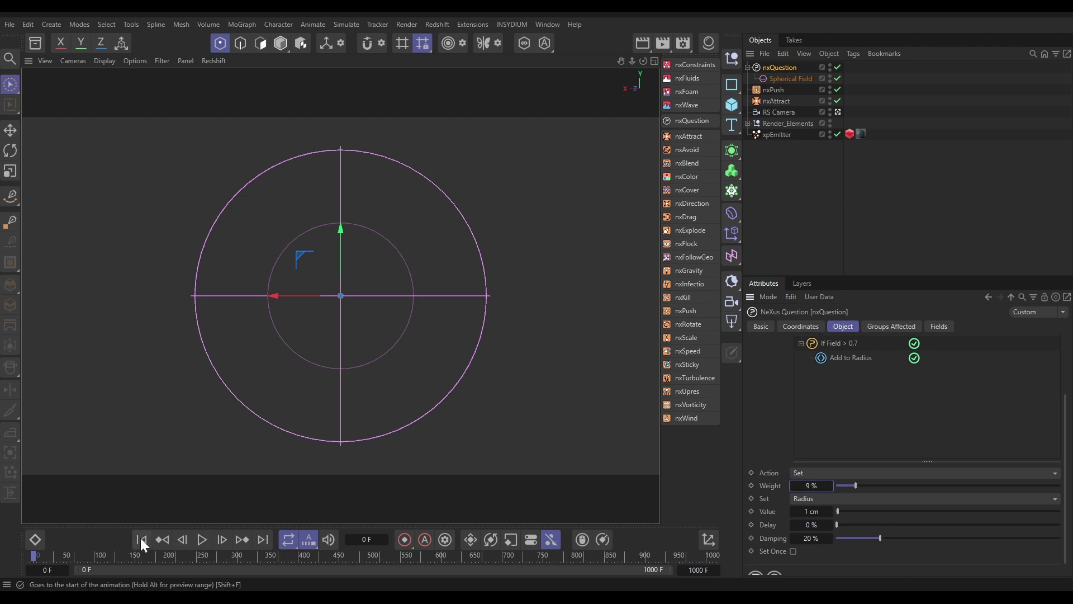
# Play the simulation to check how particles grow and shrink with both field questions, and return to the first frame.
pyautogui.click(202, 540)
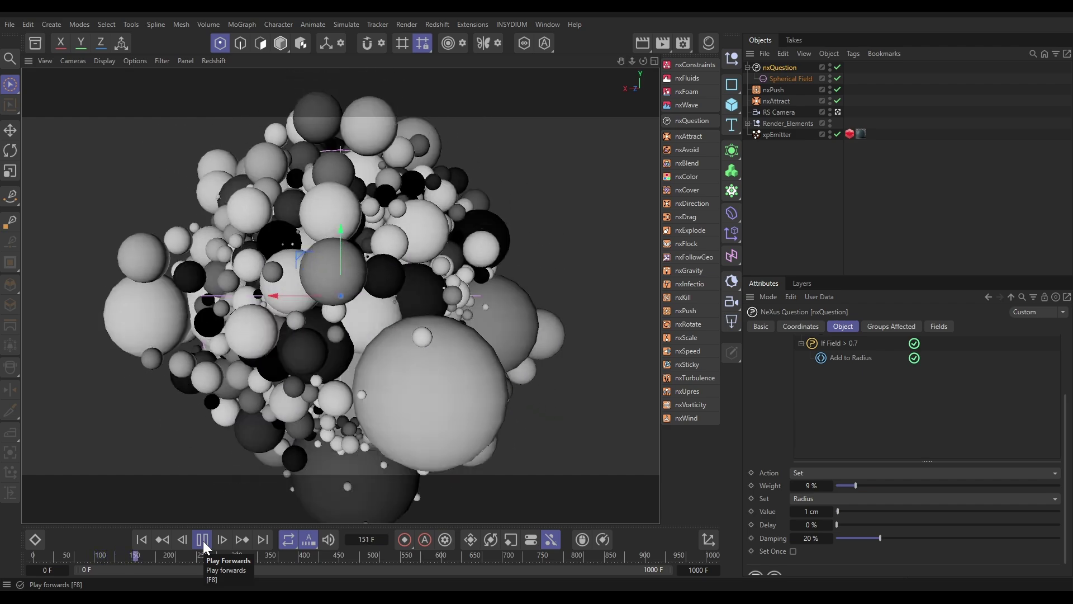
pyautogui.click(202, 540)
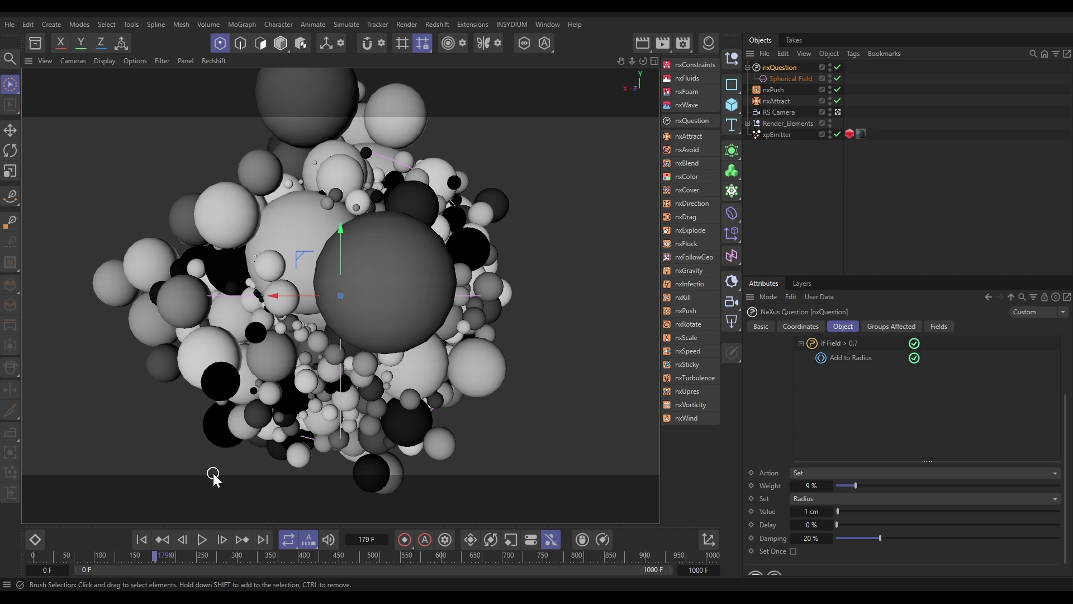
pyautogui.click(141, 539)
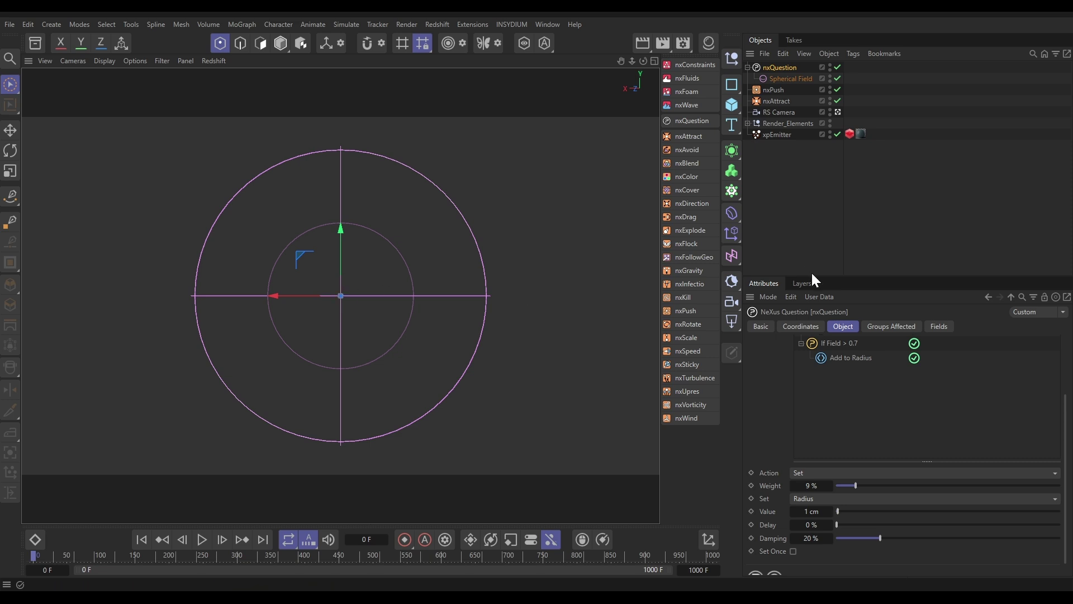
# Assign the existing Spherical Field to nxAttract and add an Invert modifier layer above it.
pyautogui.click(777, 101)
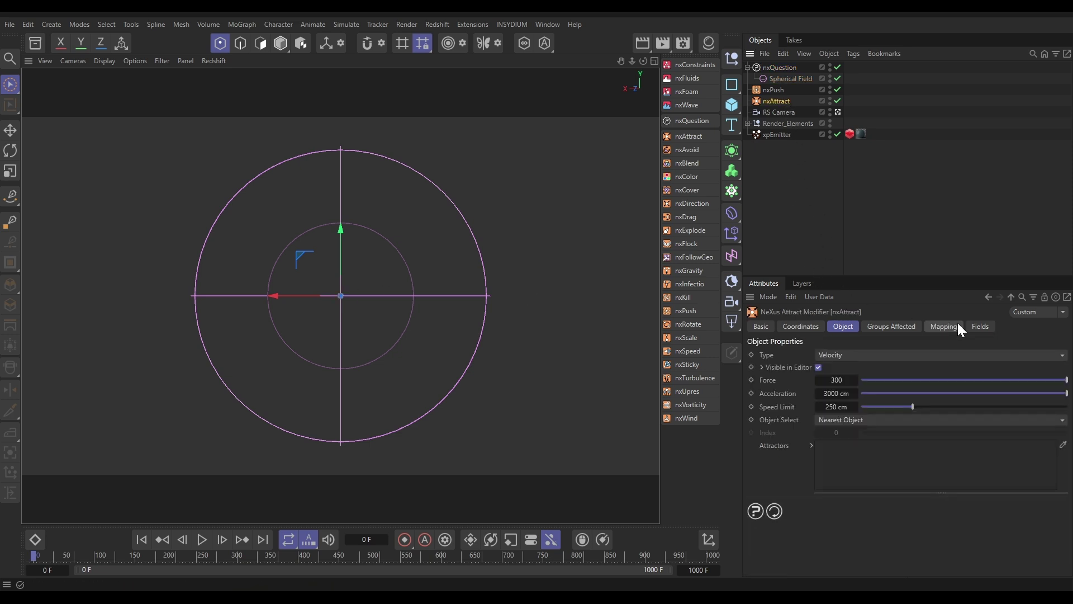
pyautogui.click(981, 326)
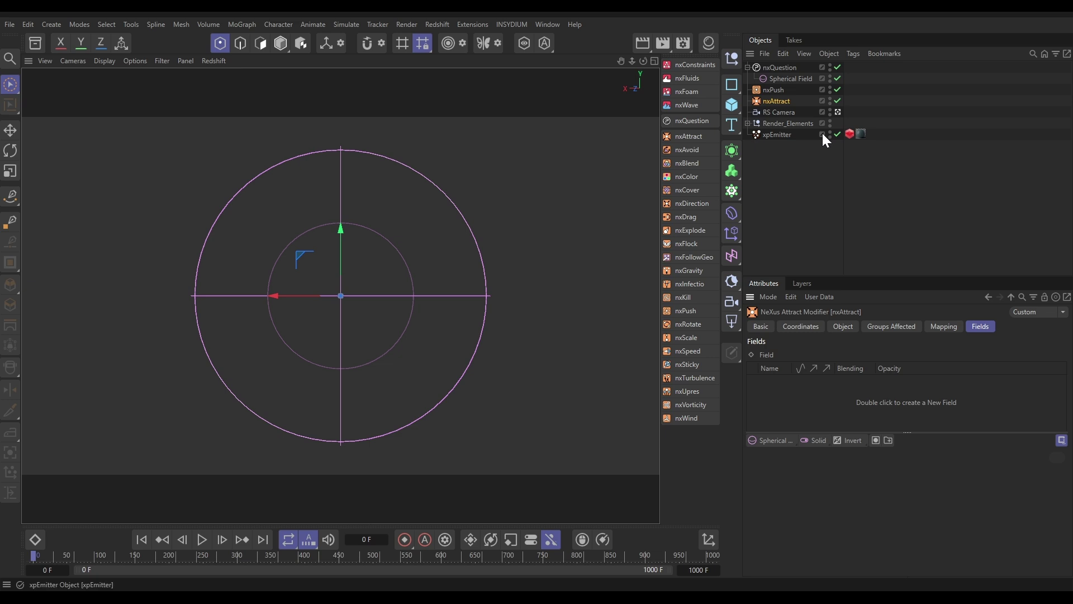
pyautogui.moveTo(782, 79); pyautogui.dragTo(811, 407)
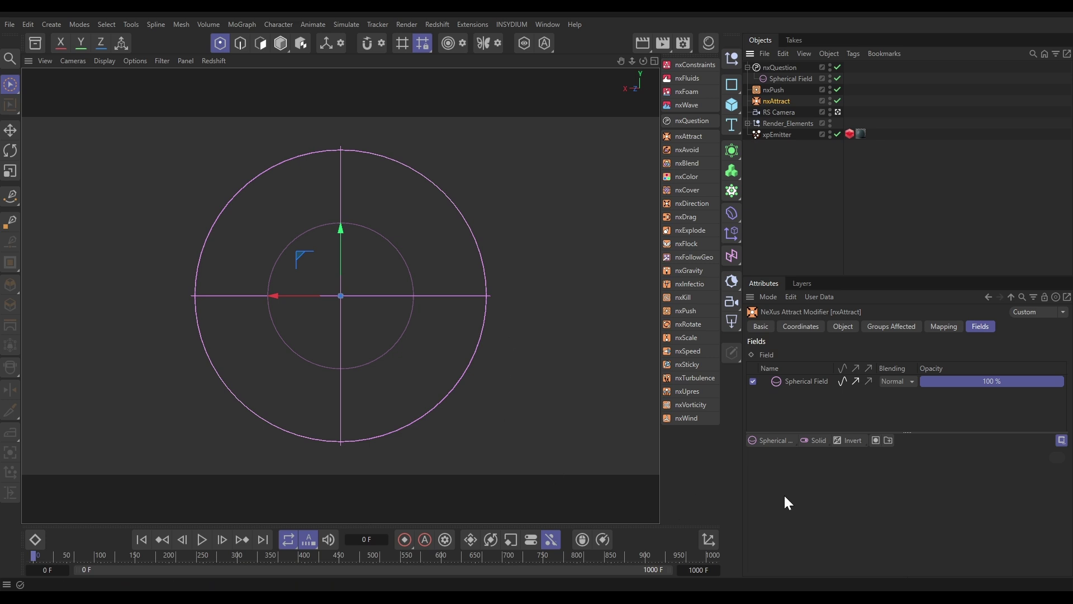
pyautogui.click(851, 442)
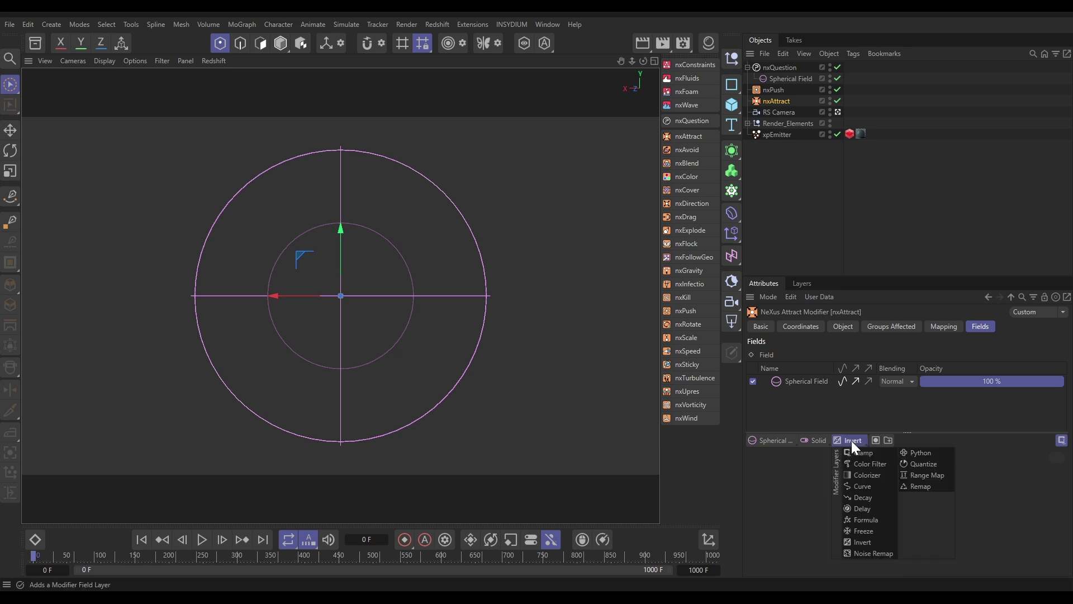
pyautogui.click(876, 541)
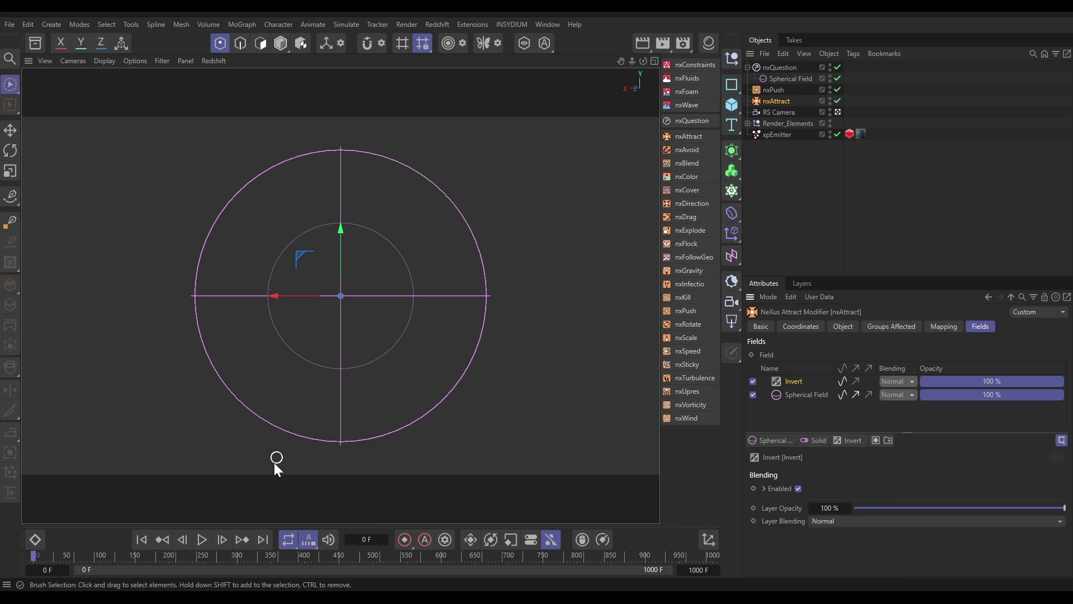
# Play the simulation to check the particle cluster with the inverted attraction field, and return to the first frame.
pyautogui.click(202, 539)
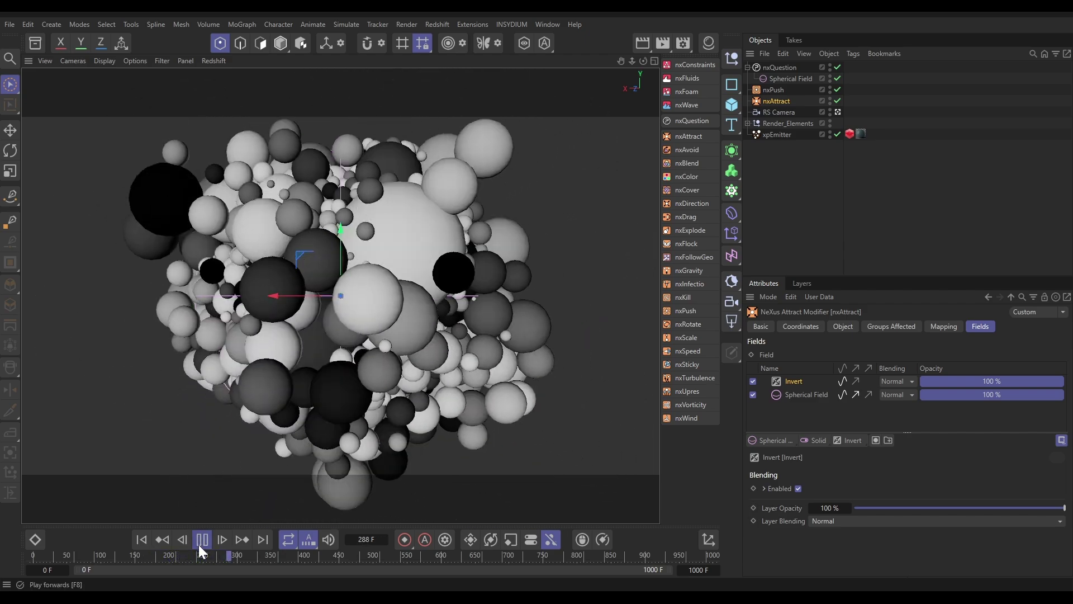
pyautogui.click(201, 540)
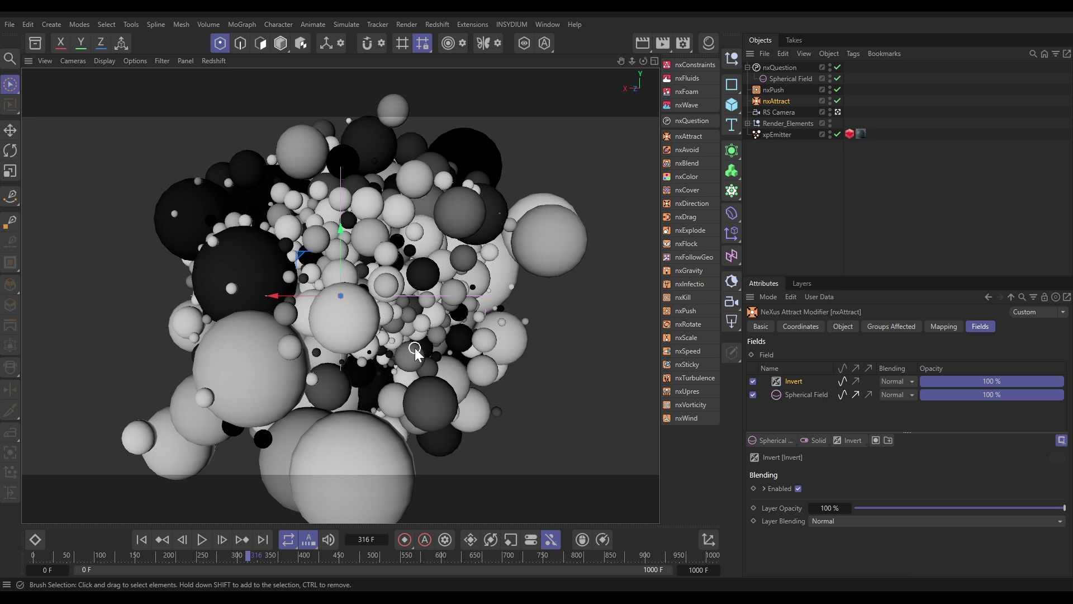
pyautogui.click(141, 539)
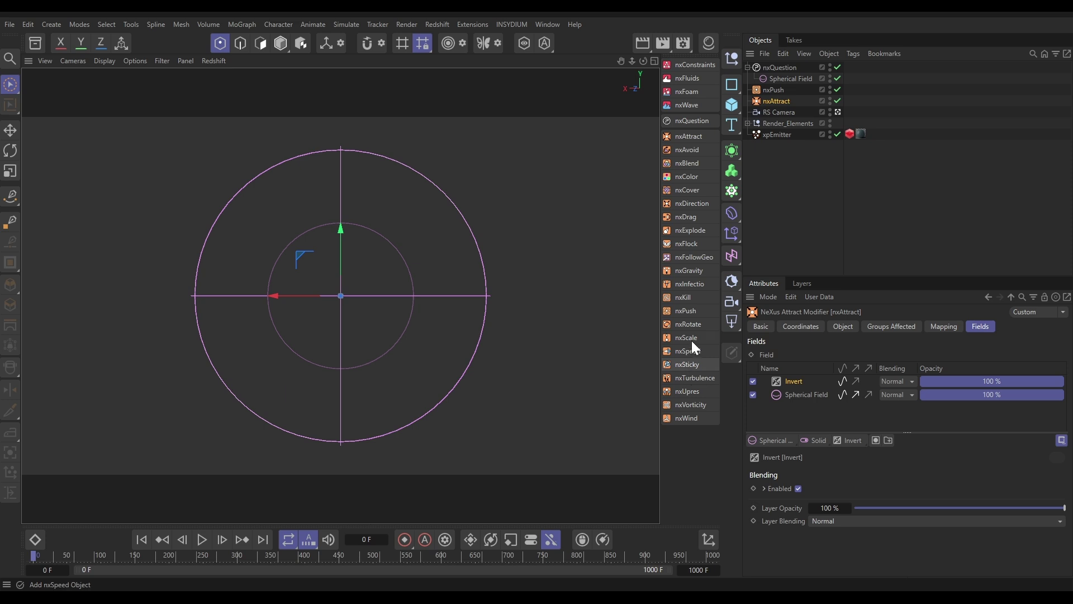
# Add an nxRotate modifier with a Rotate Speed of 360° and a Speed Multiplier of 90.
pyautogui.click(689, 325)
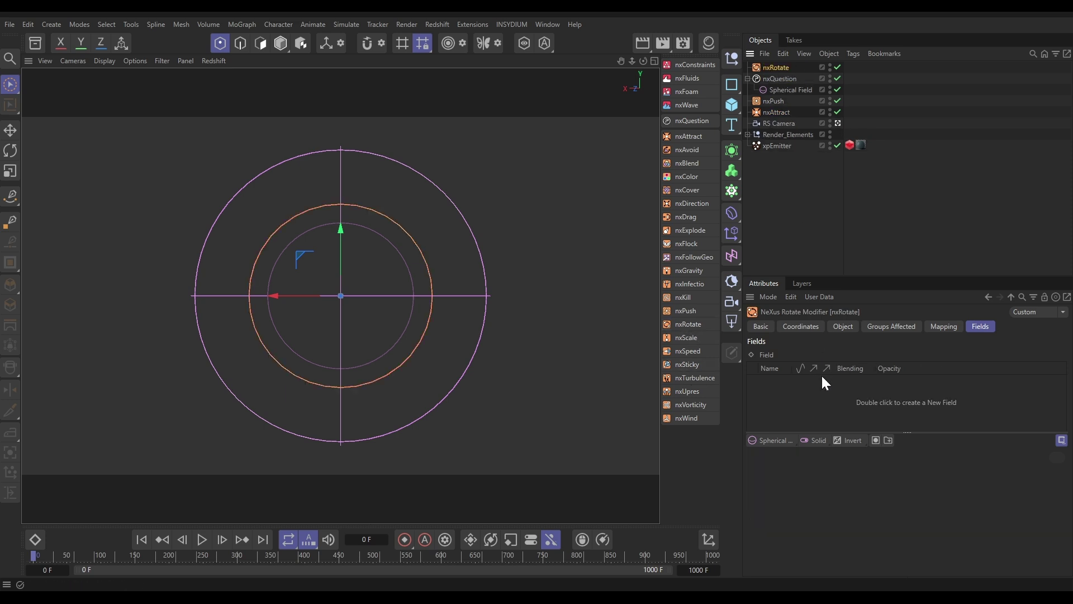
pyautogui.click(843, 327)
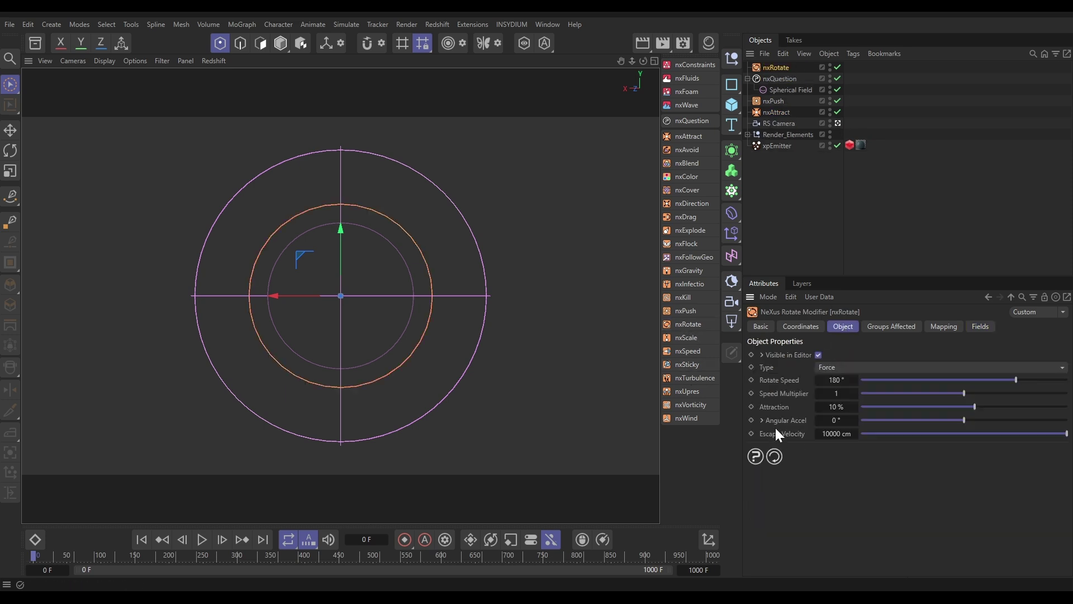
pyautogui.click(835, 379)
pyautogui.write('360')
pyautogui.press('Return')
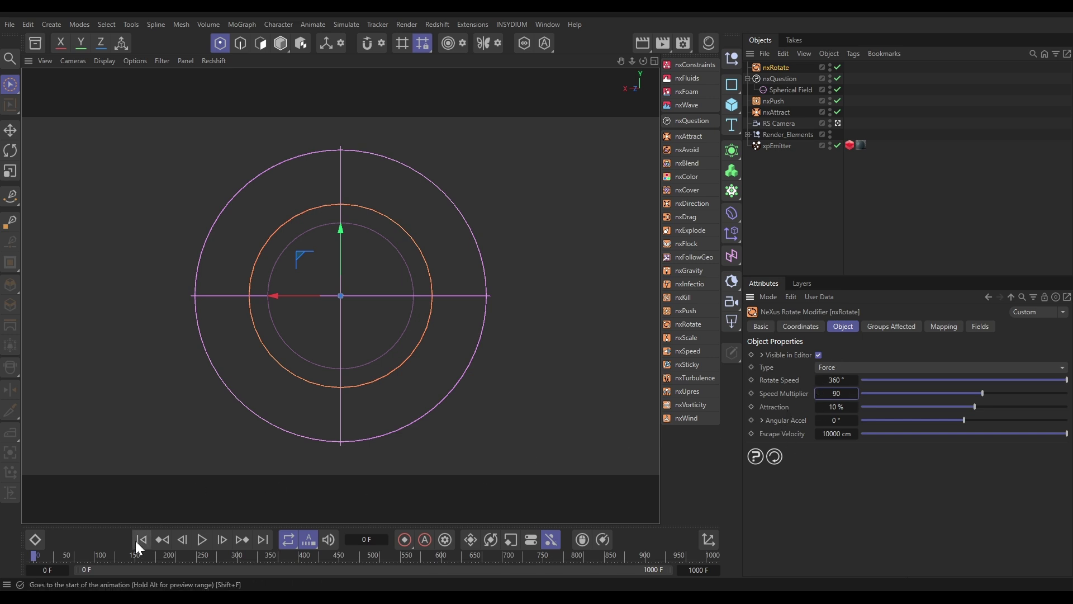
# Play the simulation from the first frame twice to check how nxRotate spins the particles, and pause it.
pyautogui.click(201, 539)
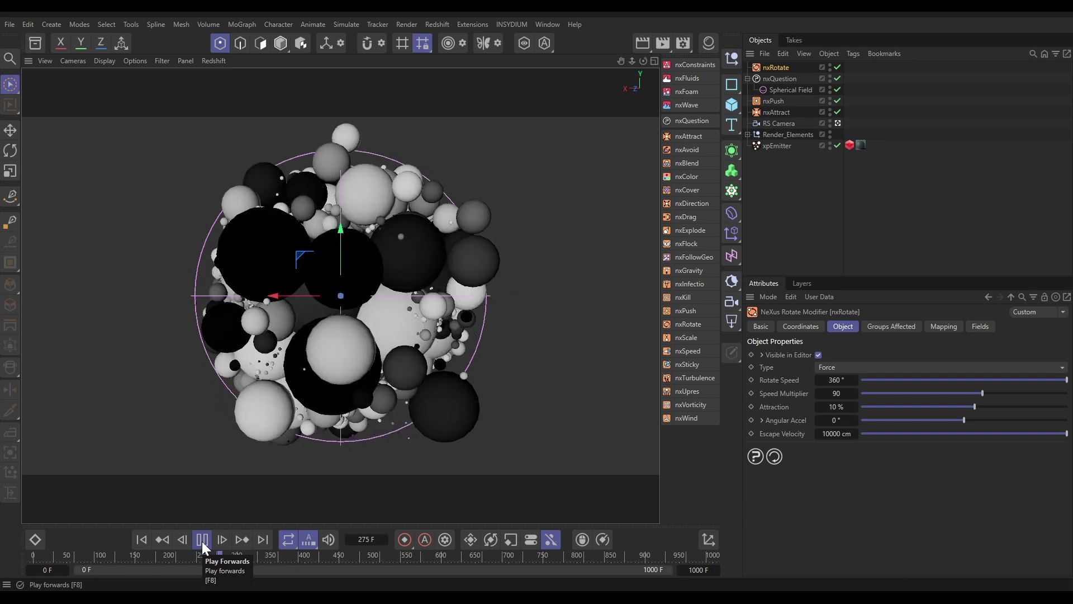
pyautogui.click(203, 540)
pyautogui.click(142, 539)
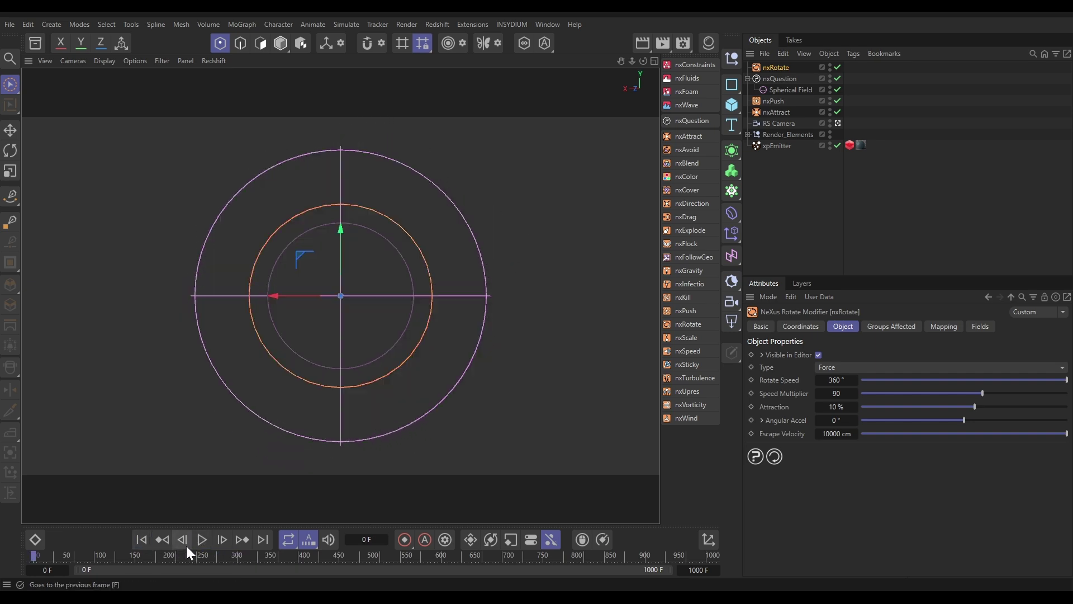
pyautogui.click(204, 540)
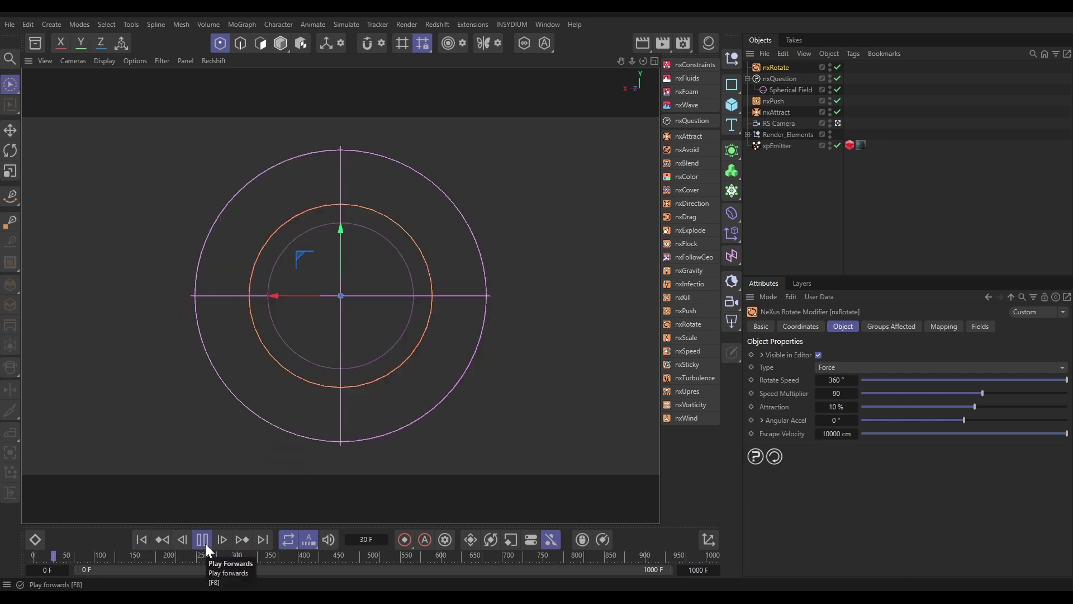
pyautogui.click(203, 539)
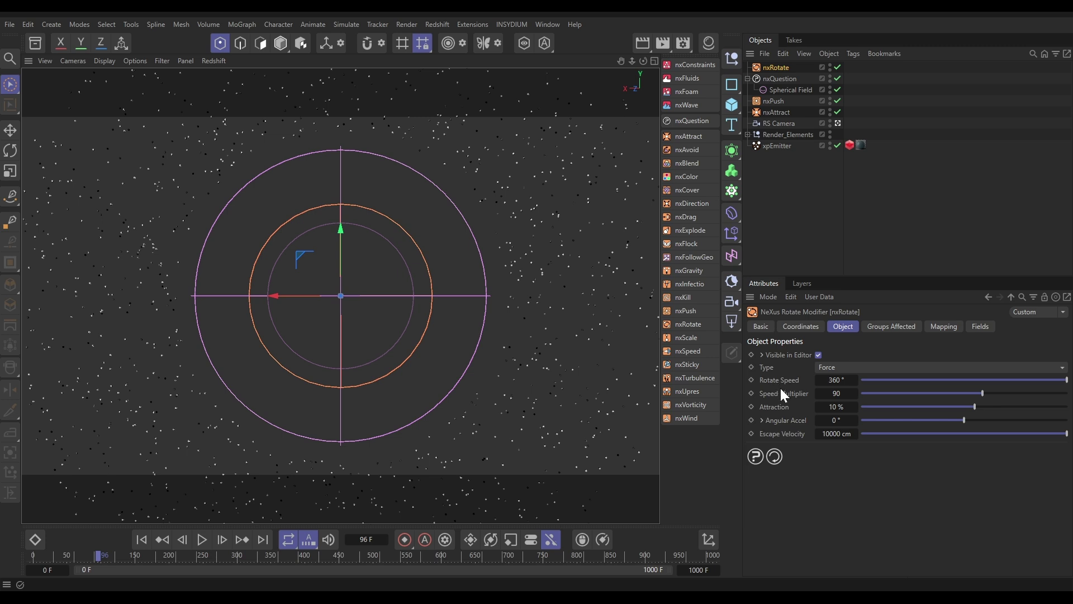
# Add a Radius mapping layer to nxRotate that controls the Rotate Speed parameter.
pyautogui.click(937, 326)
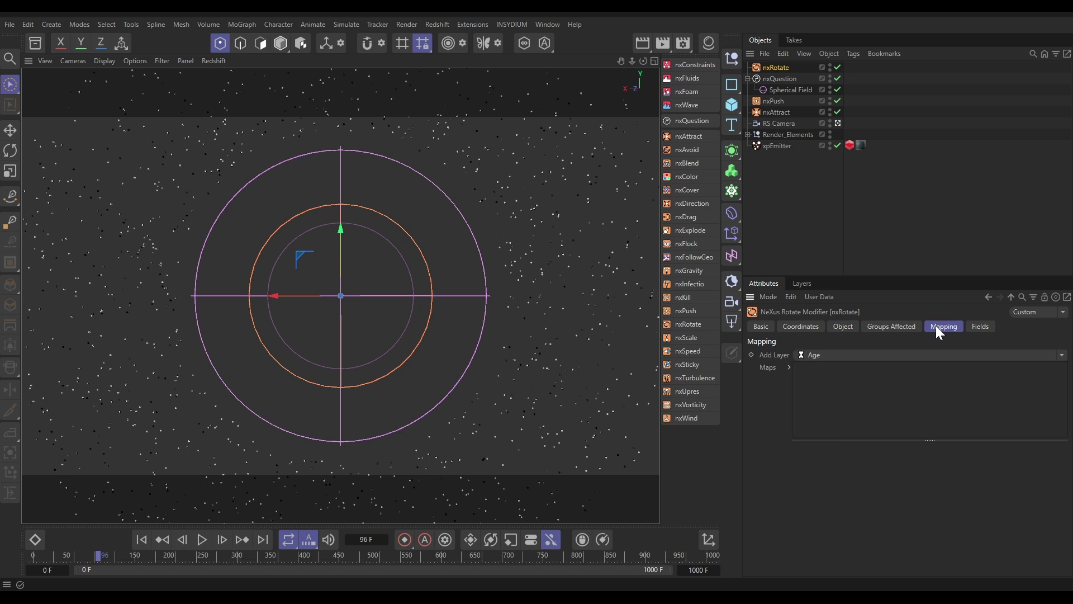
pyautogui.click(1062, 357)
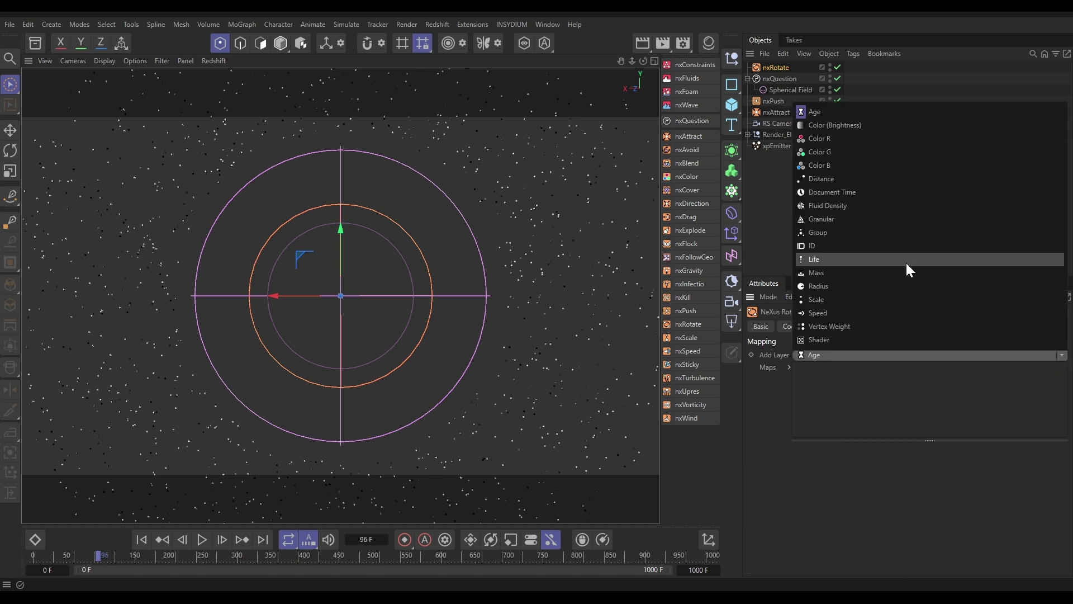
pyautogui.click(822, 286)
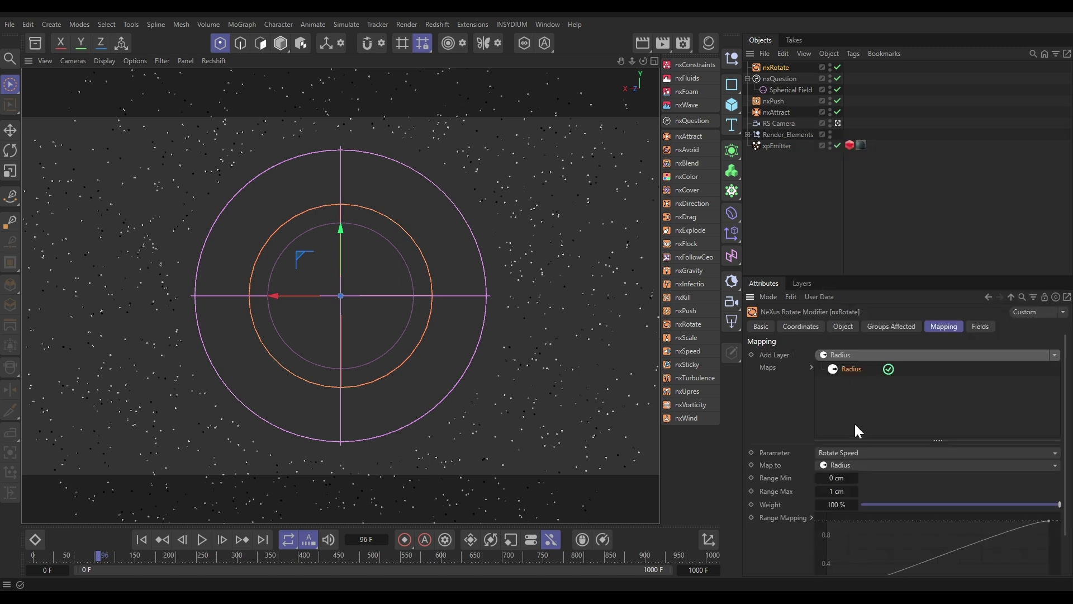
pyautogui.click(843, 452)
pyautogui.click(844, 458)
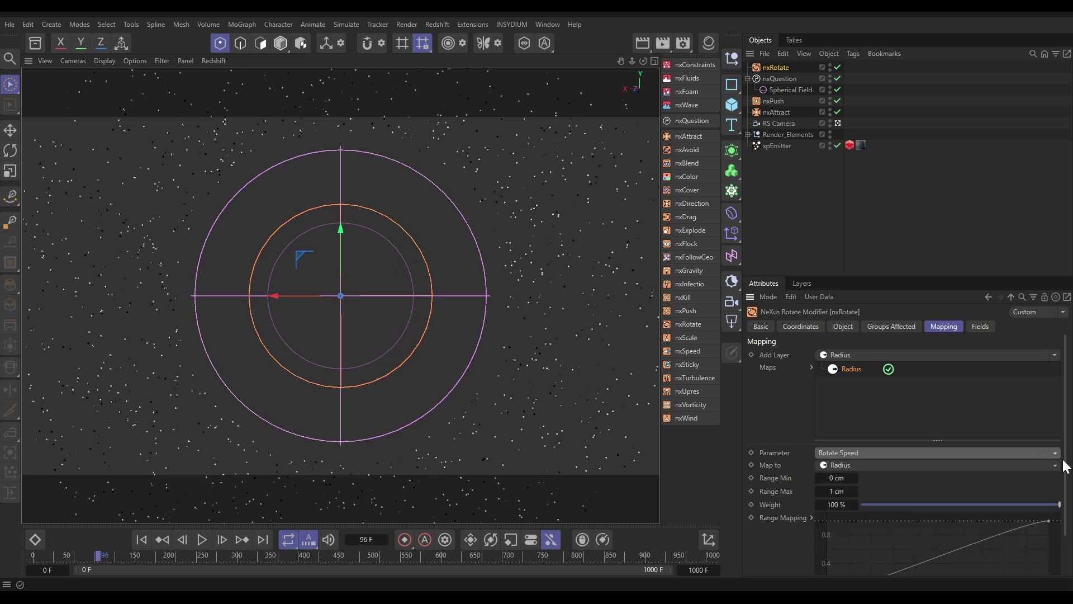
# Set the nxRotate Radius map's range minimum to 1 cm and its range maximum to 2 cm.
pyautogui.scroll(-2, 925, 508)
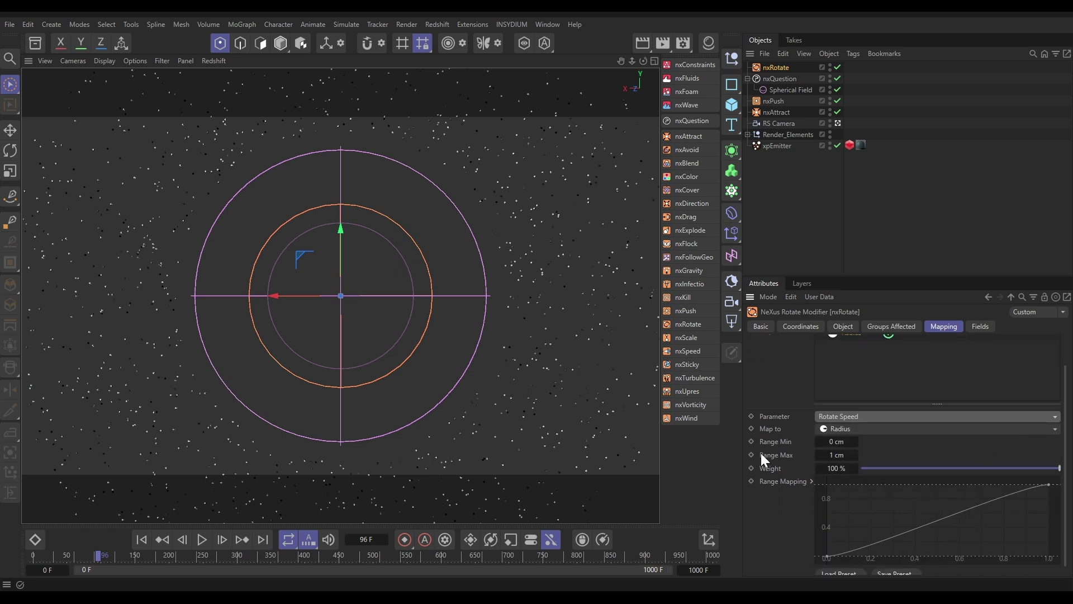
pyautogui.click(837, 441)
pyautogui.write('1')
pyautogui.press('Return')
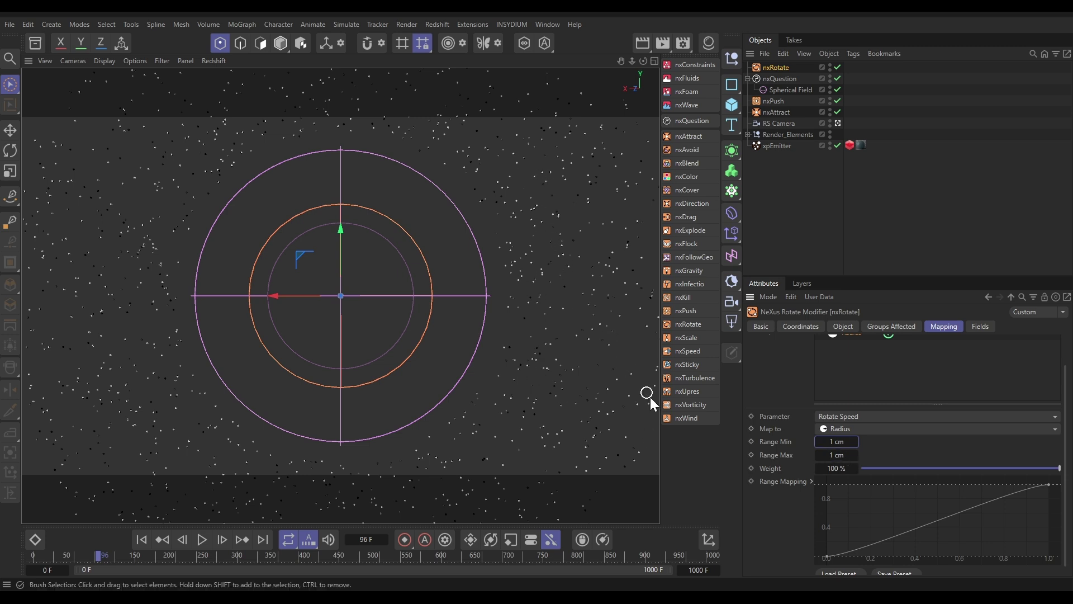
pyautogui.click(832, 453)
pyautogui.write('2')
pyautogui.press('Return')
pyautogui.scroll(-1, 917, 540)
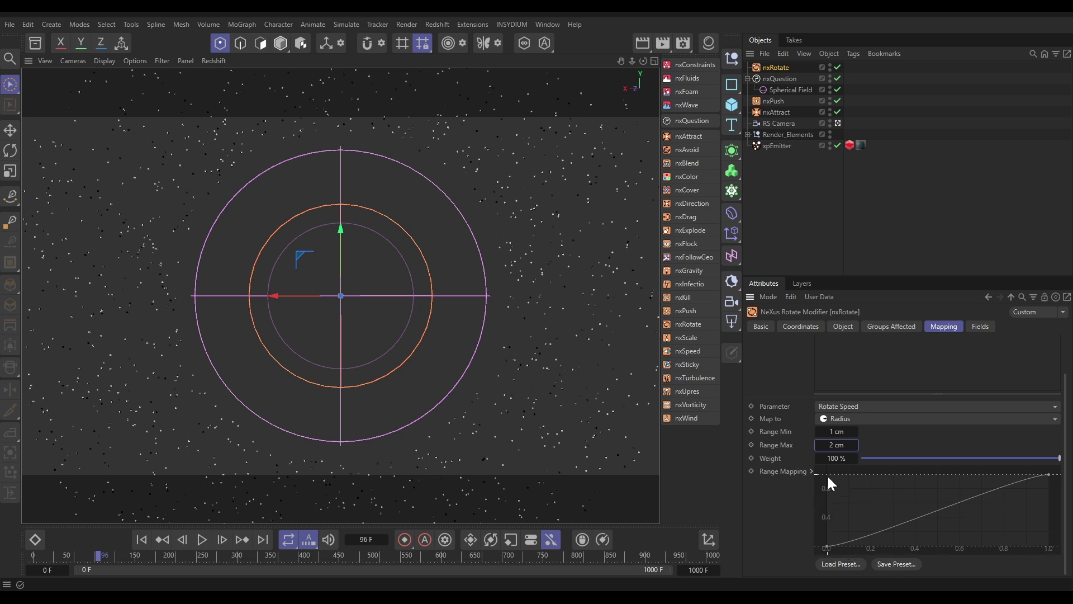
# Inspect the start of the range mapping curve and replay the simulation from the first frame to check the radius-based rotation.
pyautogui.click(827, 546)
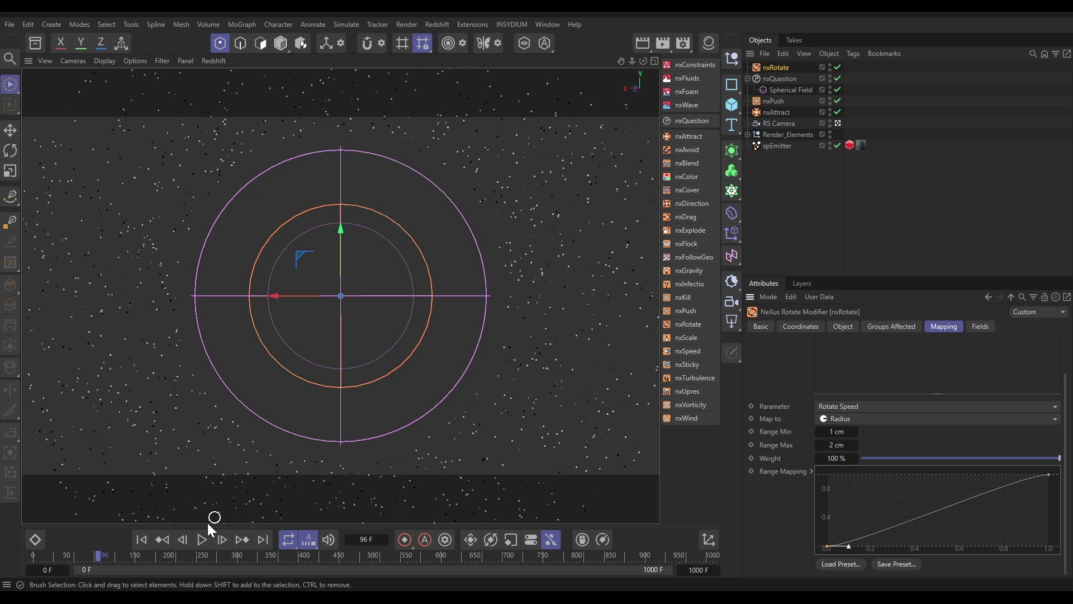
pyautogui.click(146, 540)
pyautogui.click(202, 540)
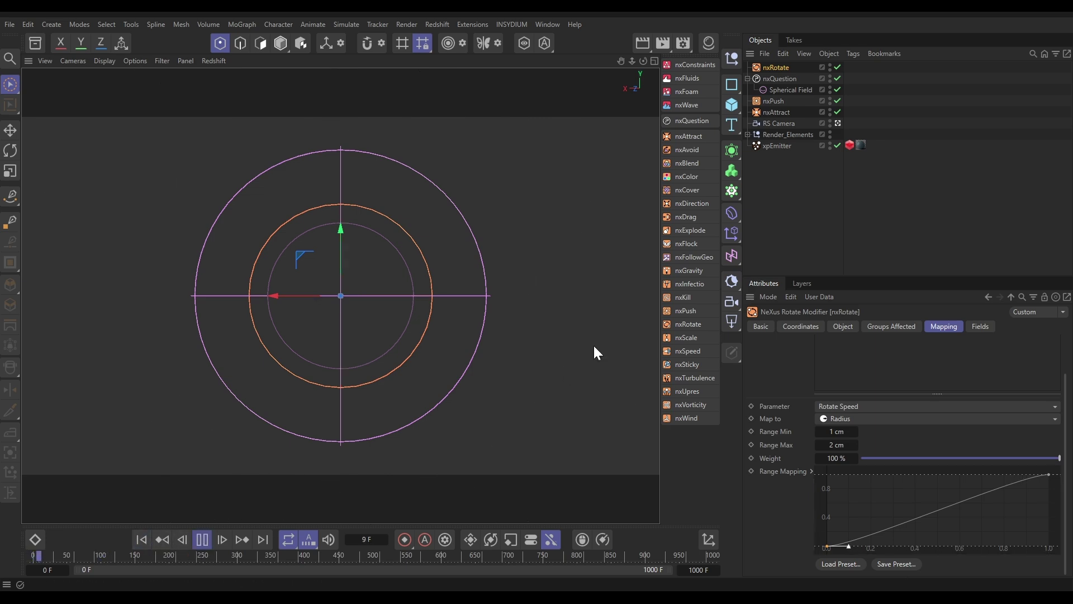
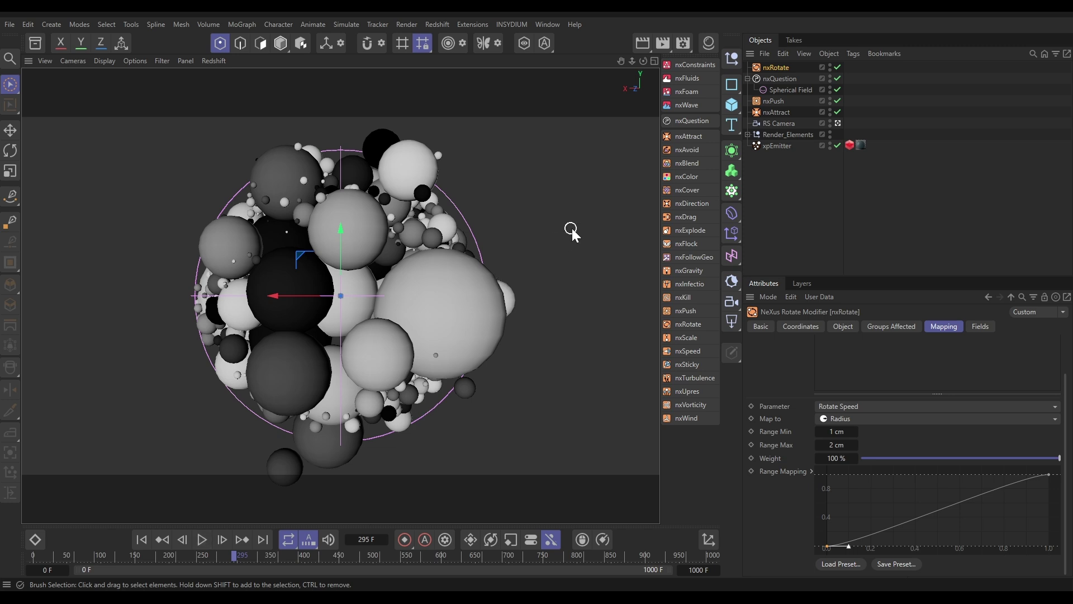
# Add an nxSpeed modifier beneath nxAttract, using the Incremental operation with a Speed Value of 0 cm.
pyautogui.click(693, 351)
pyautogui.moveTo(774, 70); pyautogui.dragTo(766, 137)
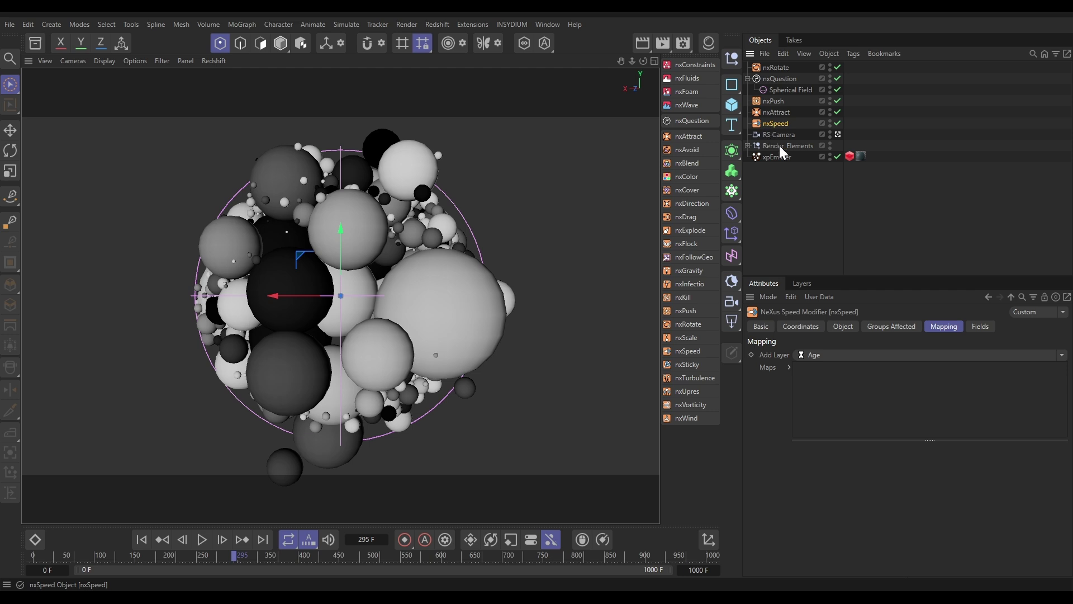
pyautogui.click(844, 327)
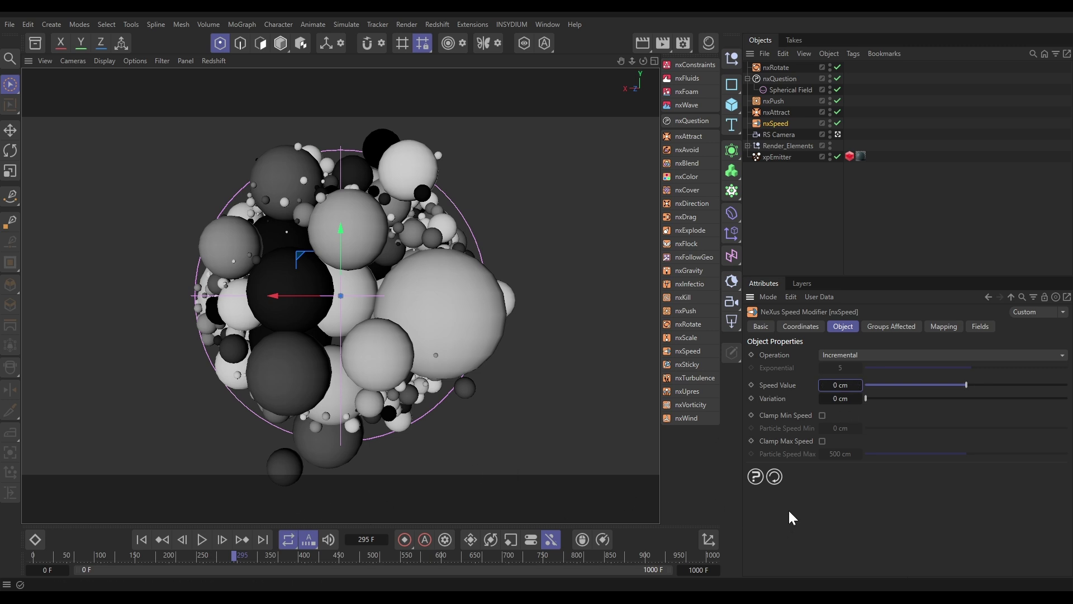
# Enable Clamp Max Speed on nxSpeed with a maximum of 100 cm and replay the simulation from the first frame.
pyautogui.click(823, 441)
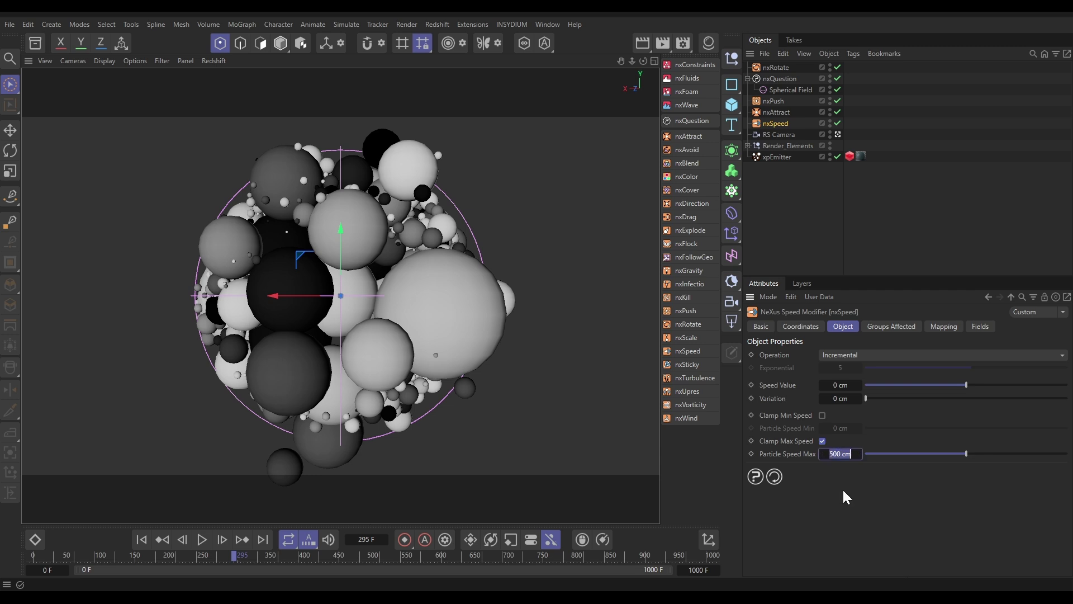
pyautogui.write('100')
pyautogui.press('Return')
pyautogui.click(139, 542)
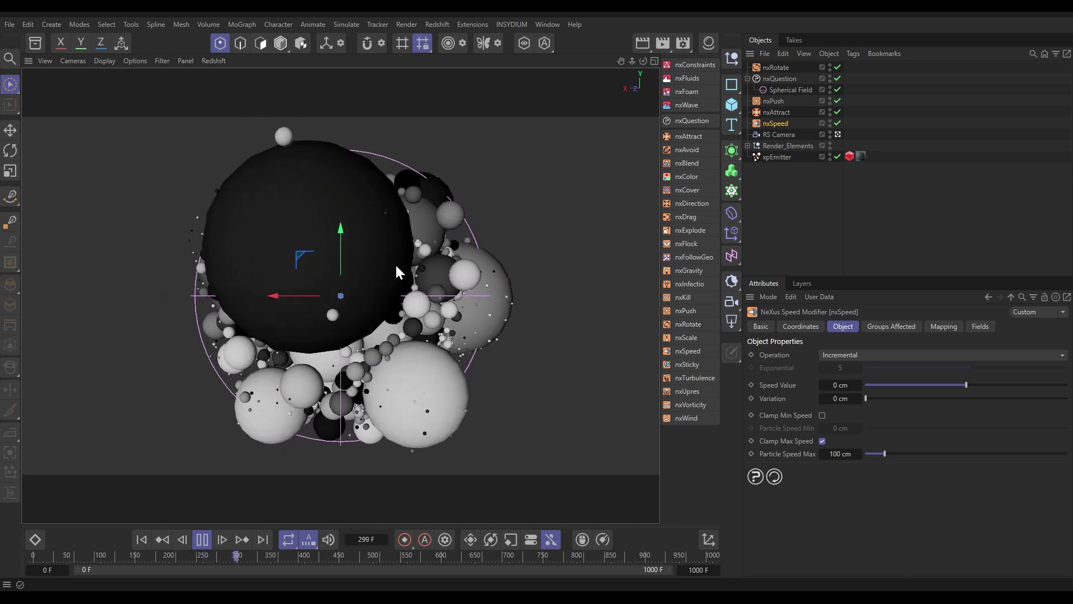
# Set nxSpeed's maximum particle speed to 150 cm and play the simulation to check the slowed motion.
pyautogui.click(840, 454)
pyautogui.write('150')
pyautogui.press('Return')
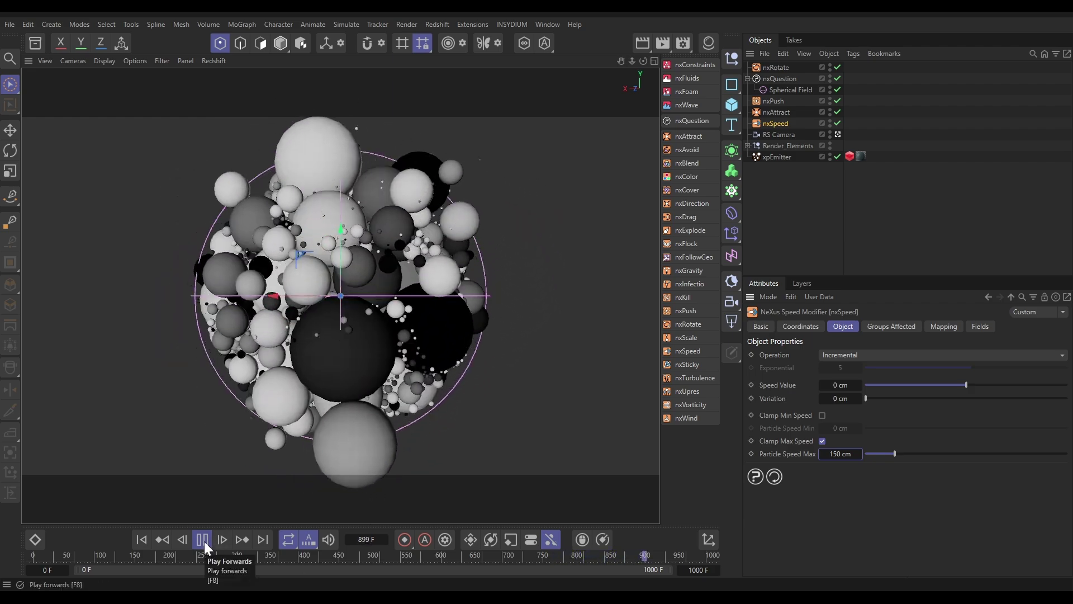
pyautogui.click(202, 539)
# Preview the particle cluster in the Redshift RenderView, advance the simulation to refresh the render, and close the preview.
pyautogui.click(436, 24)
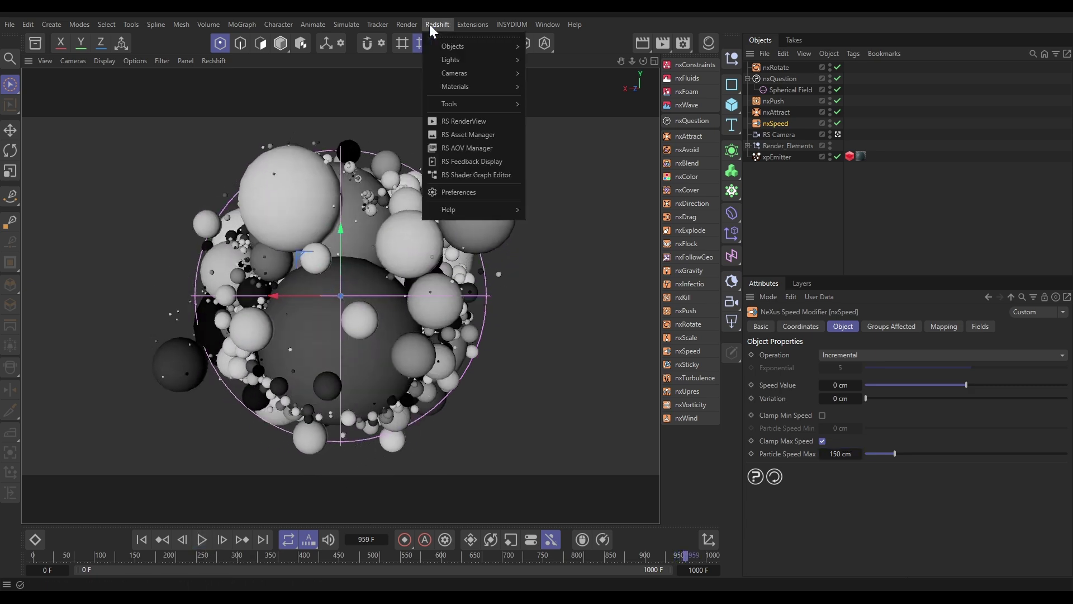
pyautogui.click(464, 120)
pyautogui.click(501, 162)
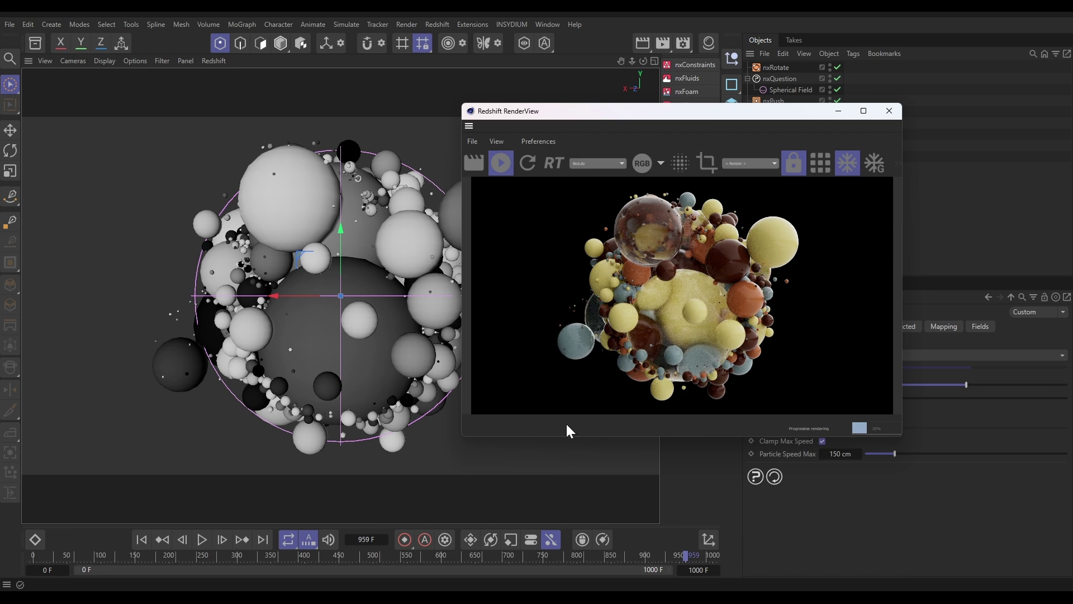
pyautogui.click(201, 540)
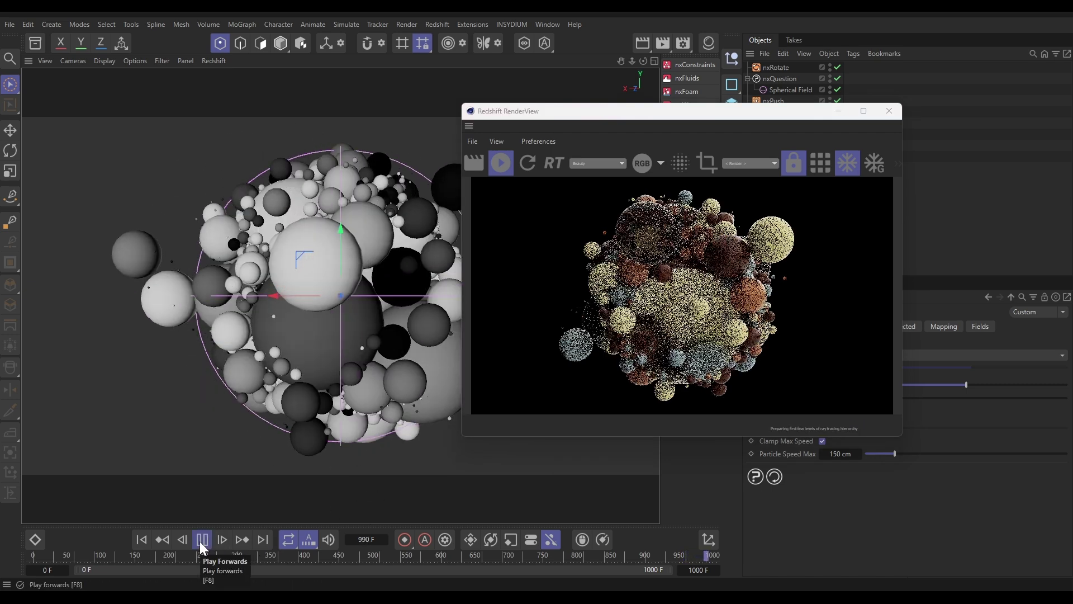
pyautogui.click(200, 540)
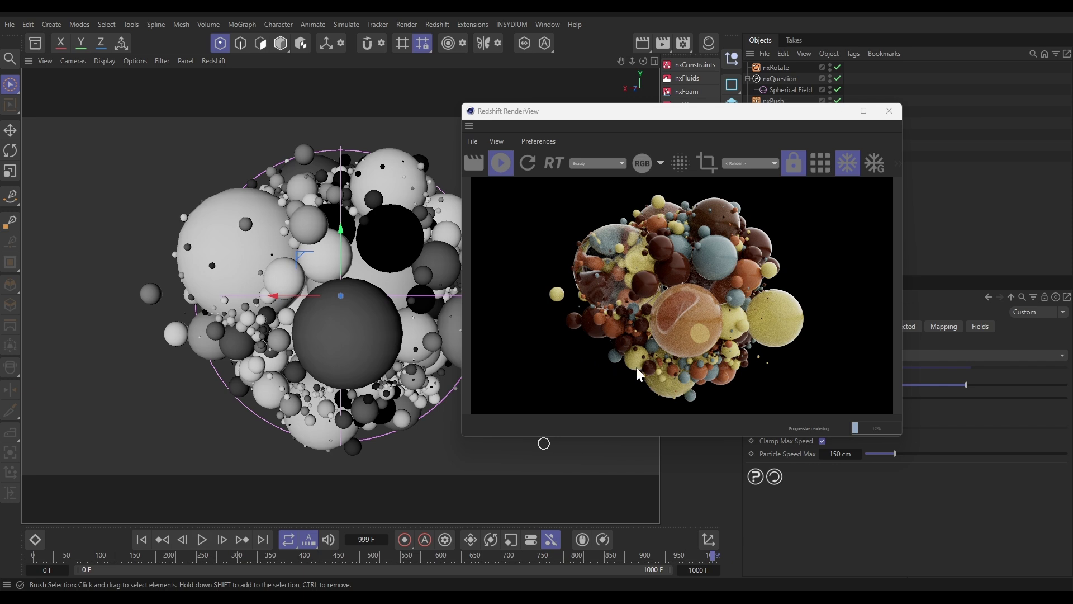
pyautogui.click(885, 114)
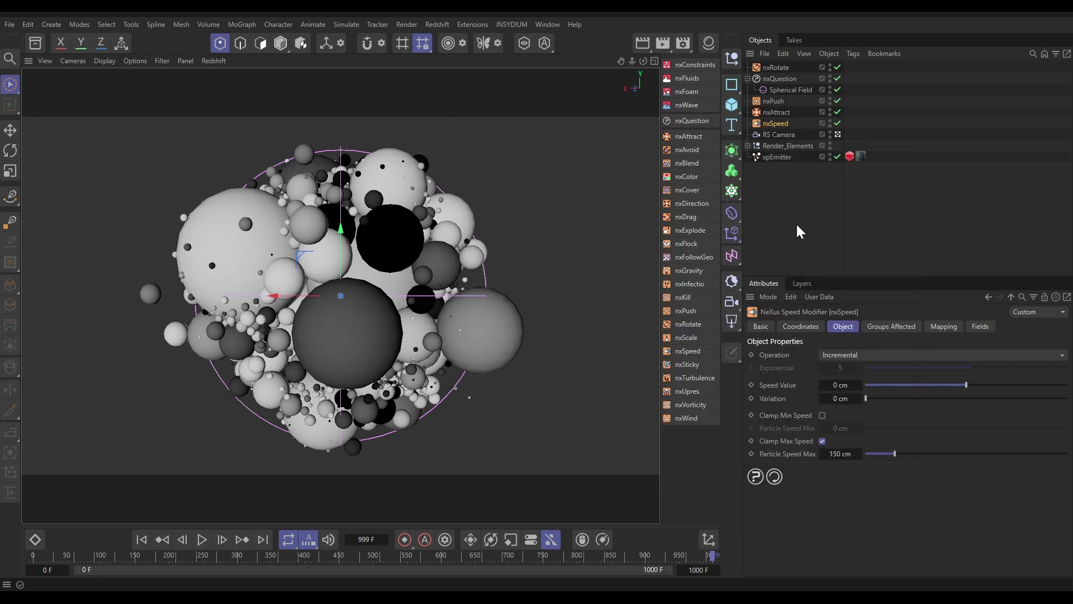